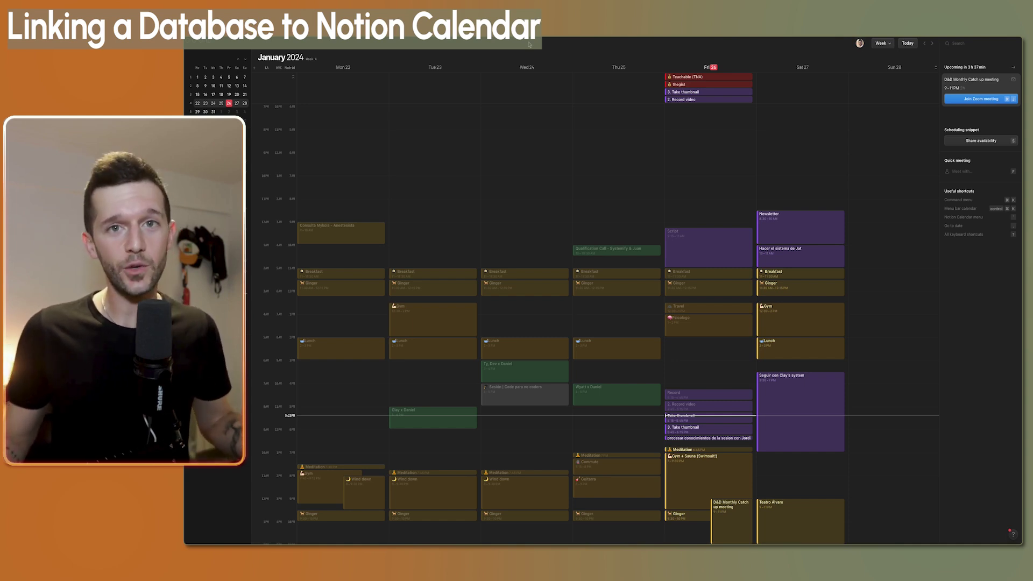
# Switch to Notion and open the Tasks database from the Common Databases page.
pyautogui.press('Tab')
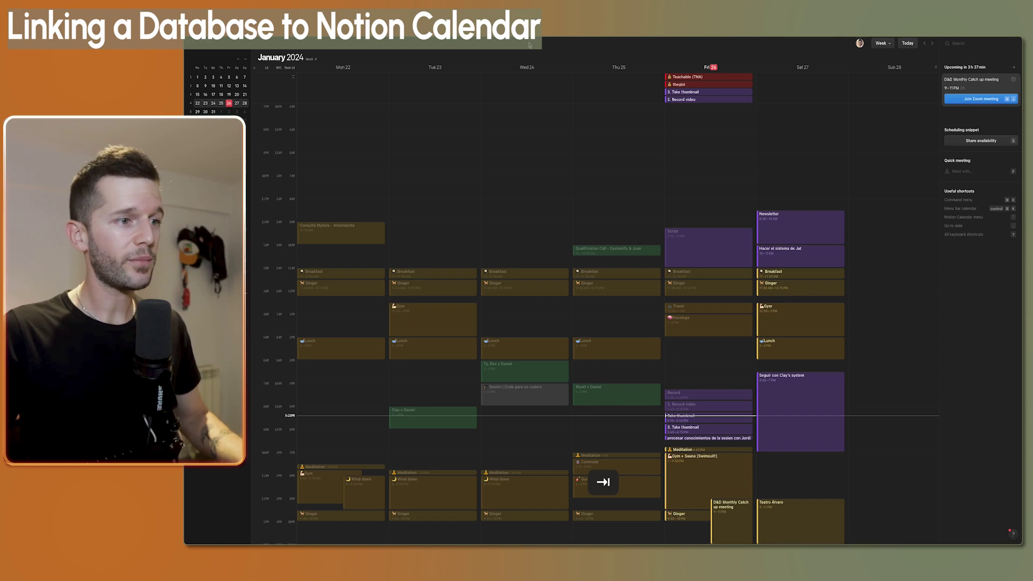
pyautogui.press('super+Tab')
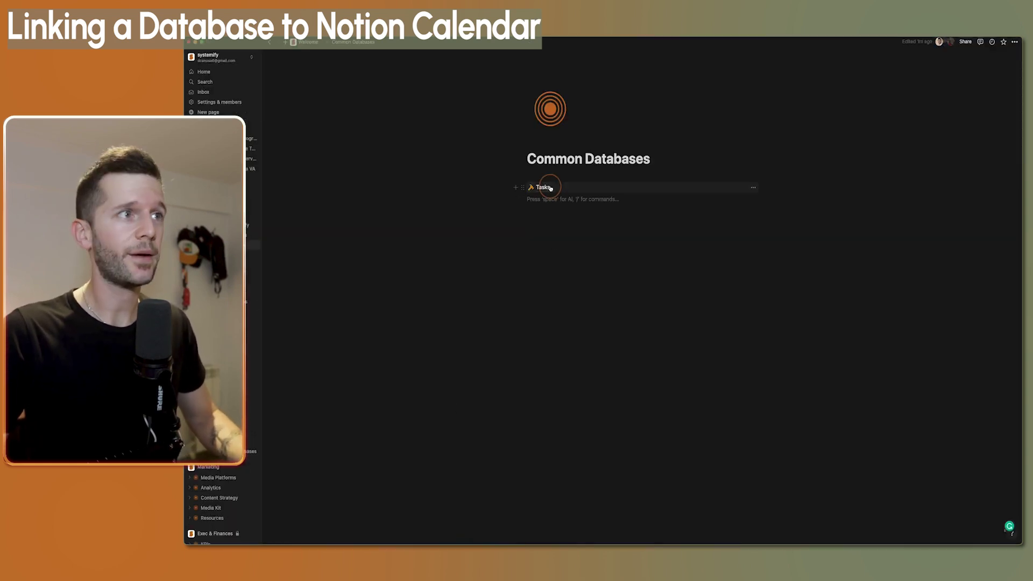
pyautogui.click(544, 187)
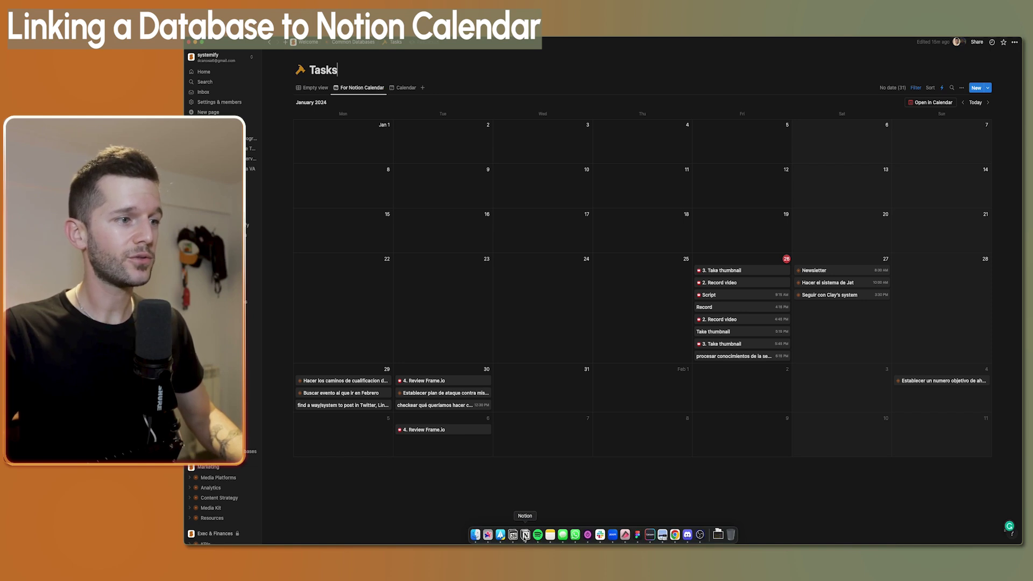
# Add the Tasks Notion database to the Notion Calendar workspace, then return to Notion's Tasks view.
pyautogui.click(514, 536)
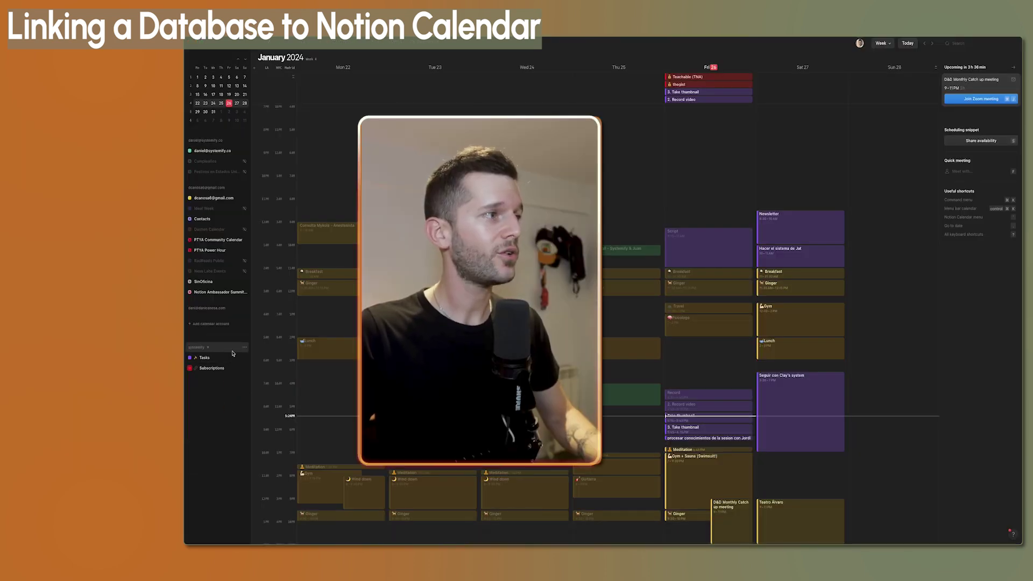
pyautogui.click(244, 349)
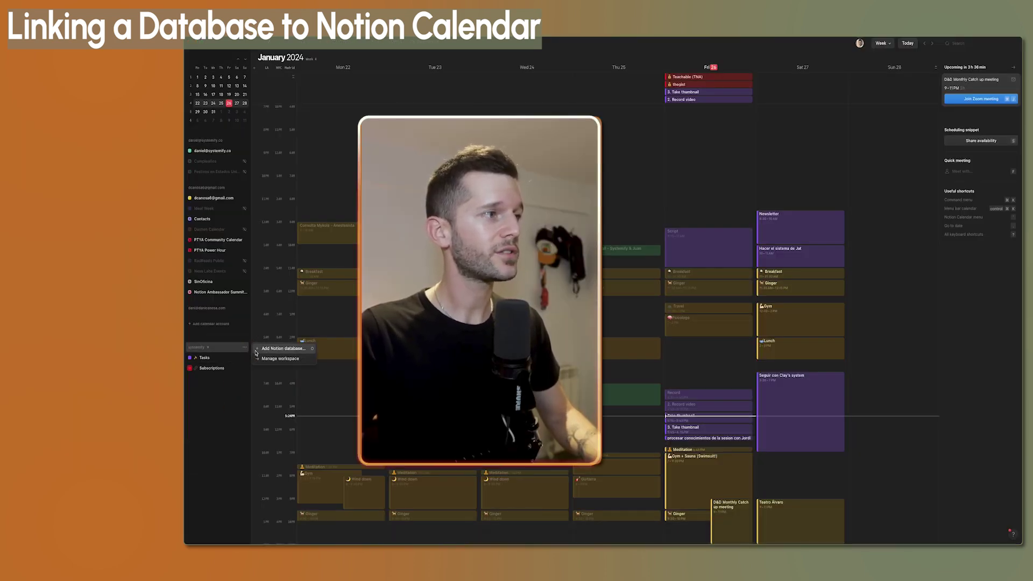
pyautogui.click(283, 349)
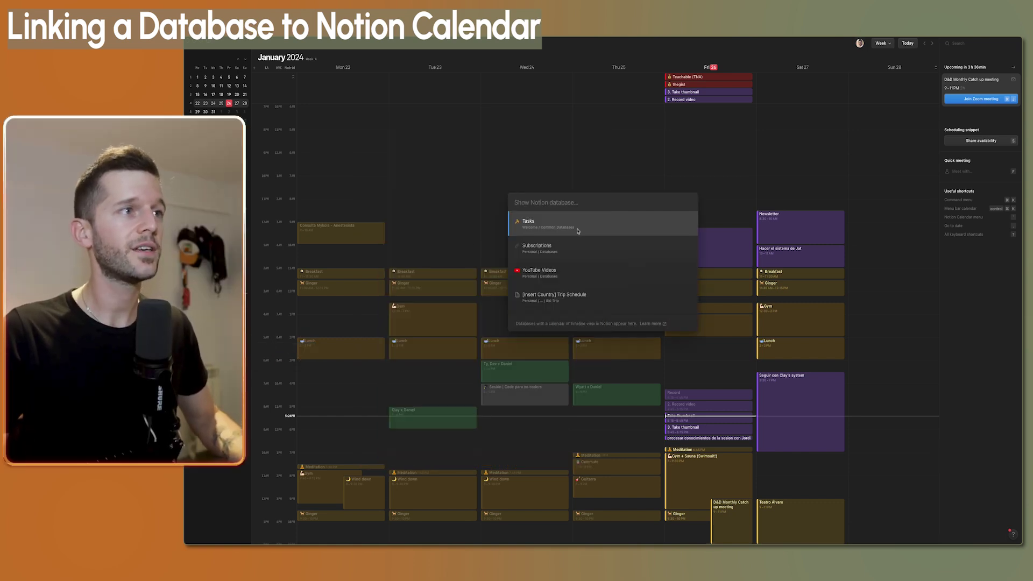
pyautogui.click(547, 225)
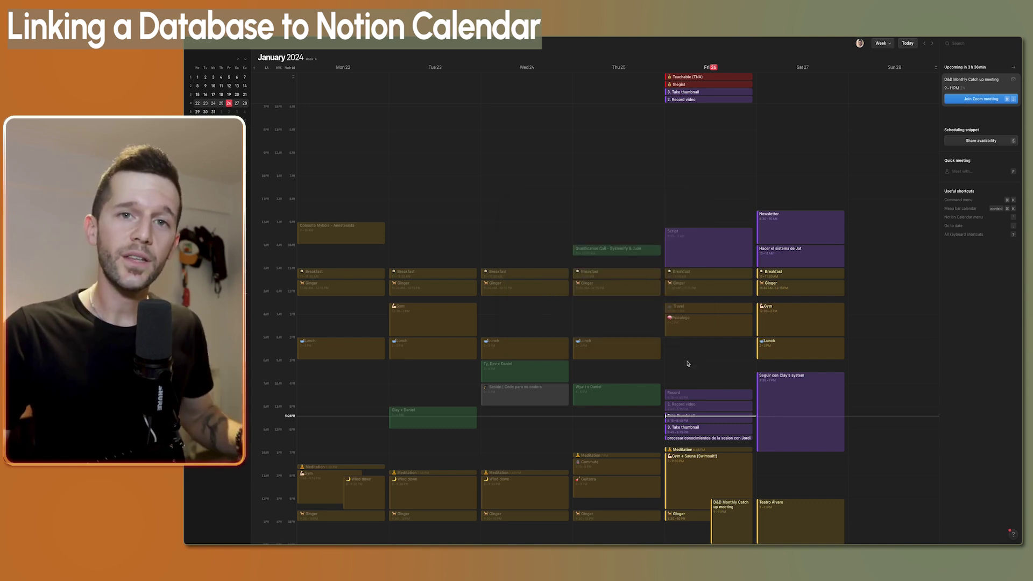
pyautogui.press('super+Tab')
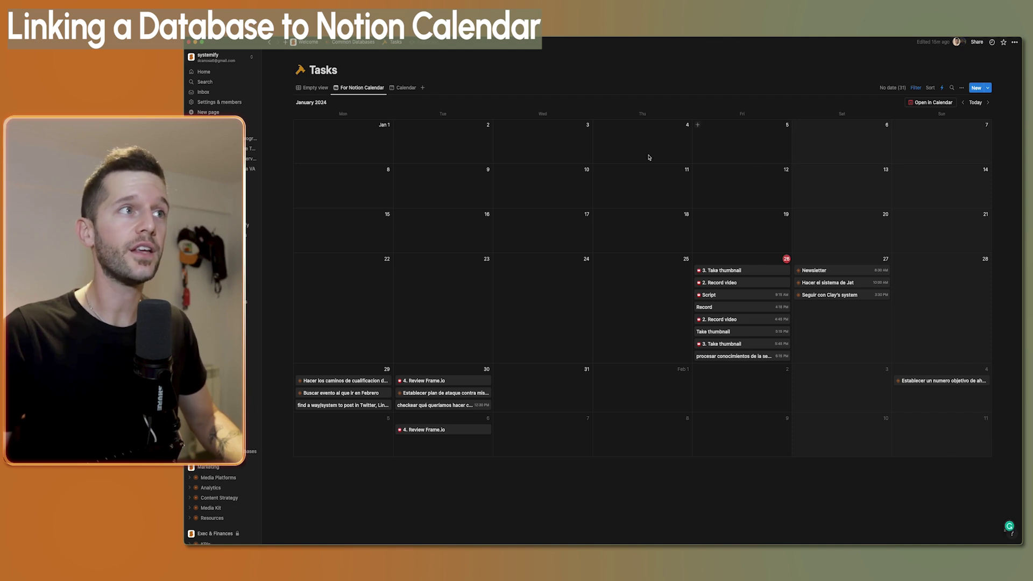
# Show the Tasks view's filter rules, then return to Notion Calendar.
pyautogui.click(916, 88)
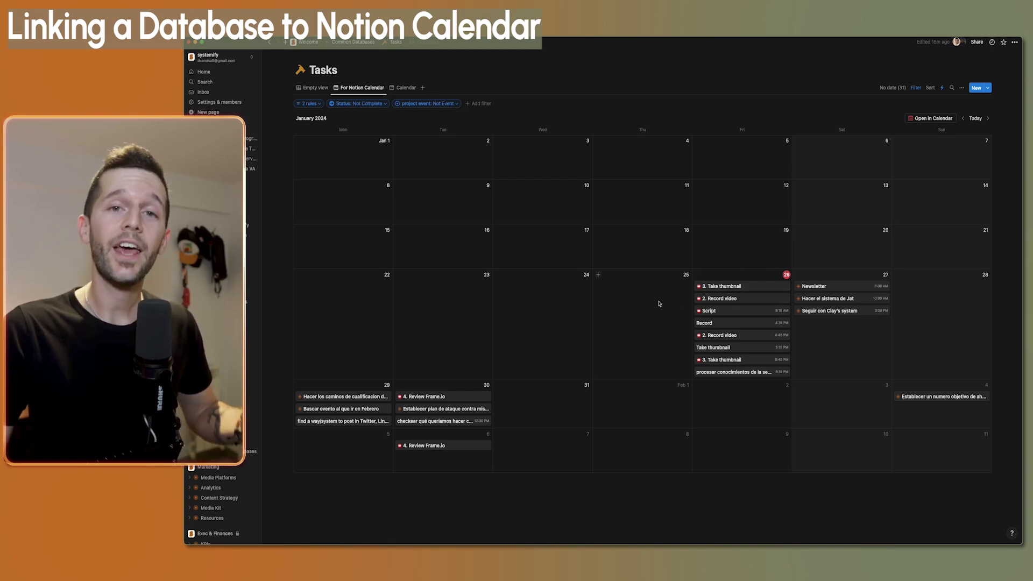
pyautogui.press('super+Tab')
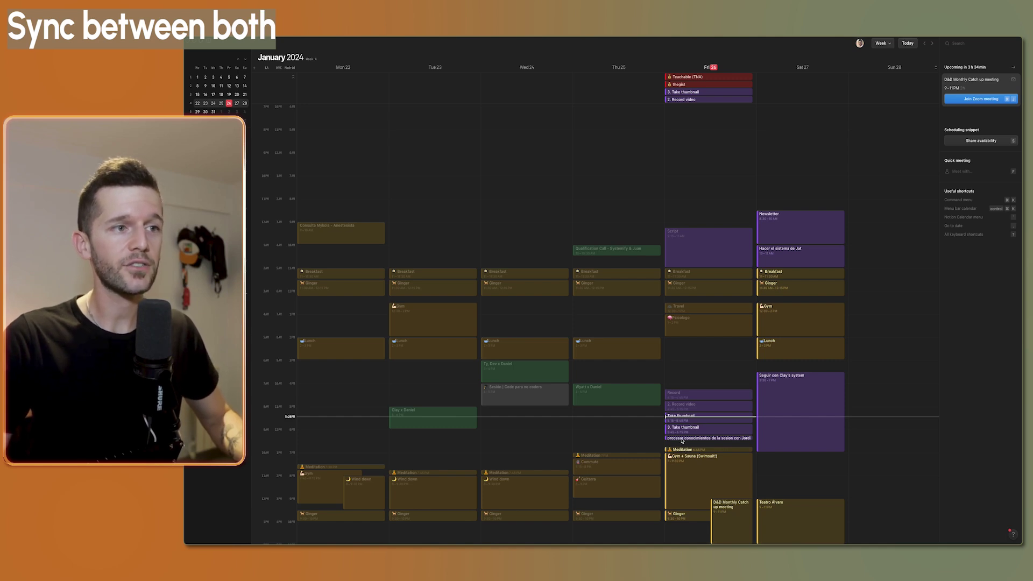
# Move the procesar conocimientos task to Saturday 27, then back to Friday 26, checking sync in both apps.
pyautogui.moveTo(682, 440); pyautogui.dragTo(780, 459)
pyautogui.press('super+Tab')
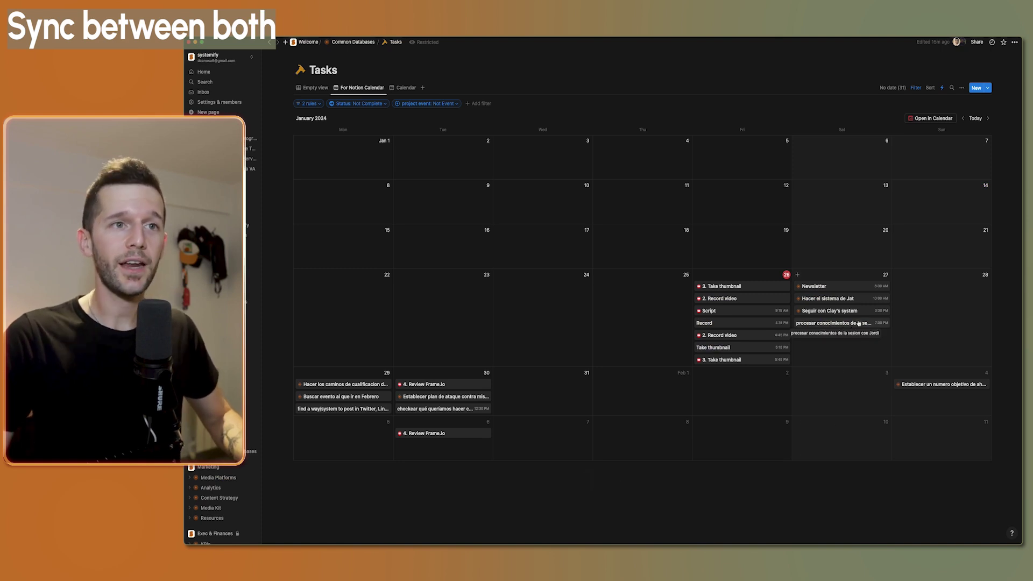
pyautogui.moveTo(849, 324); pyautogui.dragTo(775, 371)
pyautogui.press('super+Tab')
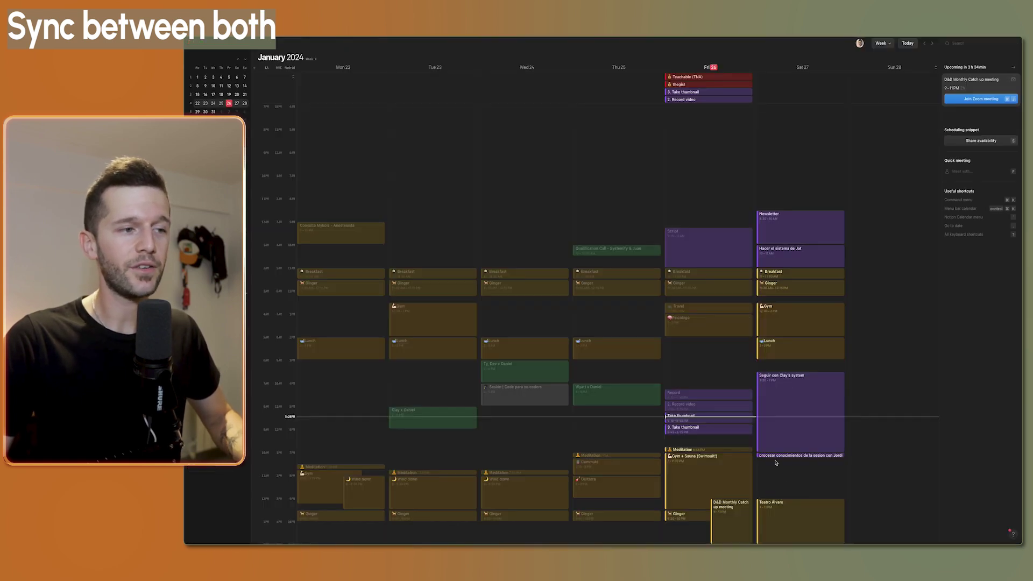
pyautogui.moveTo(776, 463); pyautogui.dragTo(734, 456)
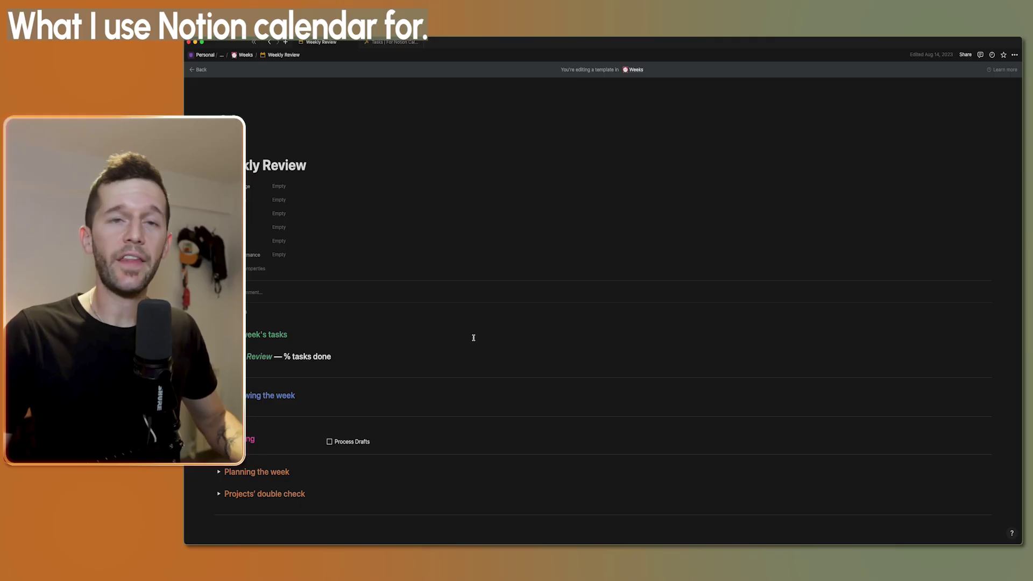
# Expand the 'Reviewing the week' toggle, then advance Notion Calendar to the Jan 29–Feb 4 week.
pyautogui.scroll(-1, 349, 301)
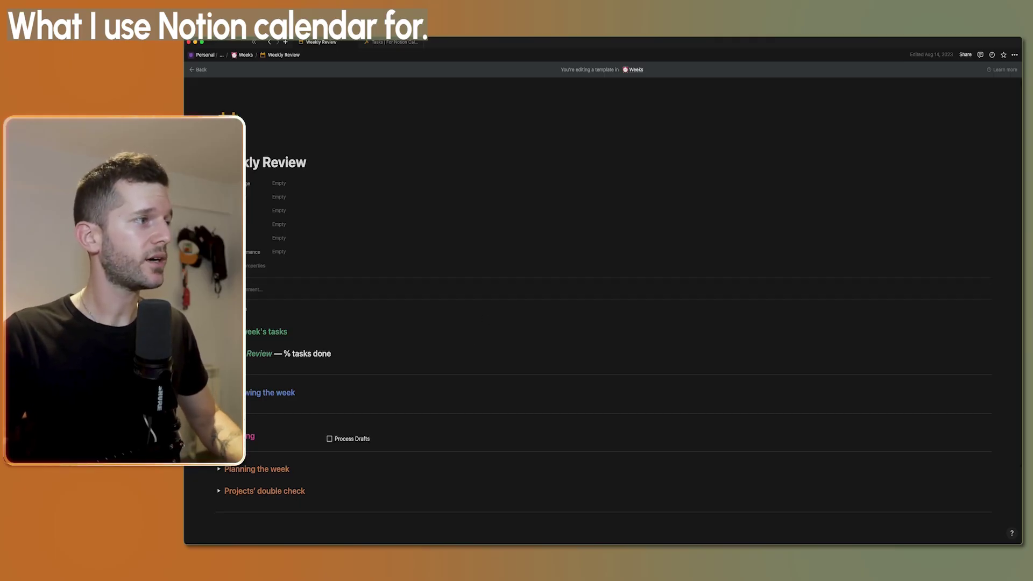
pyautogui.click(218, 393)
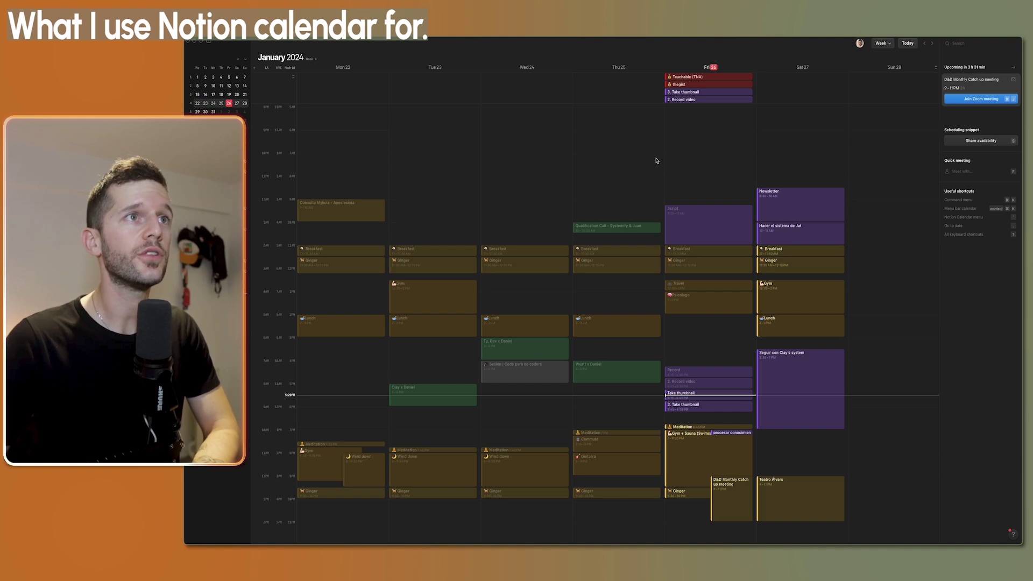
pyautogui.press('Right')
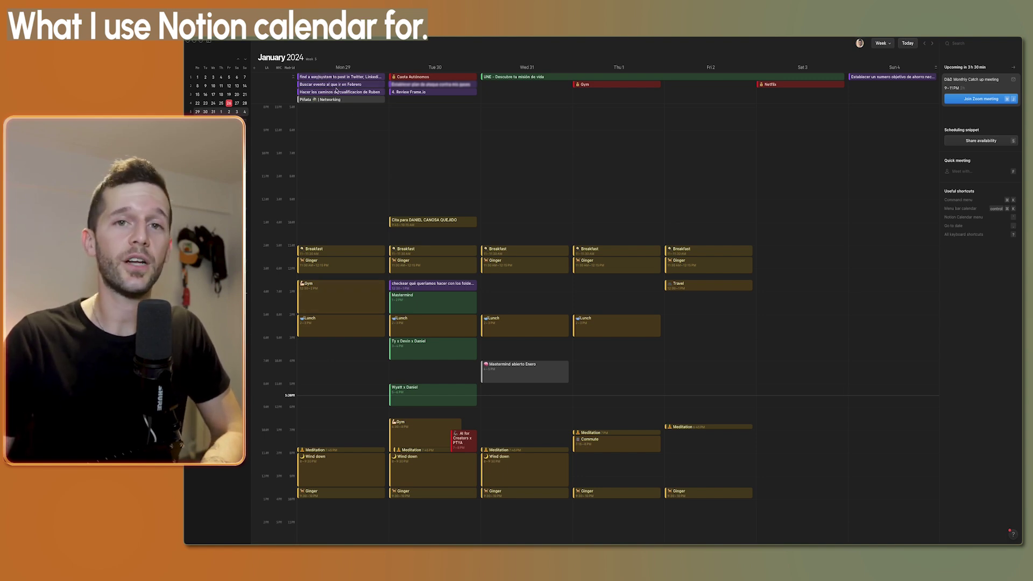
# Schedule Monday 29's three tasks at 8AM, 9–9:30AM and 9:30–11AM, then review the posting-system task.
pyautogui.moveTo(352, 79); pyautogui.dragTo(336, 197)
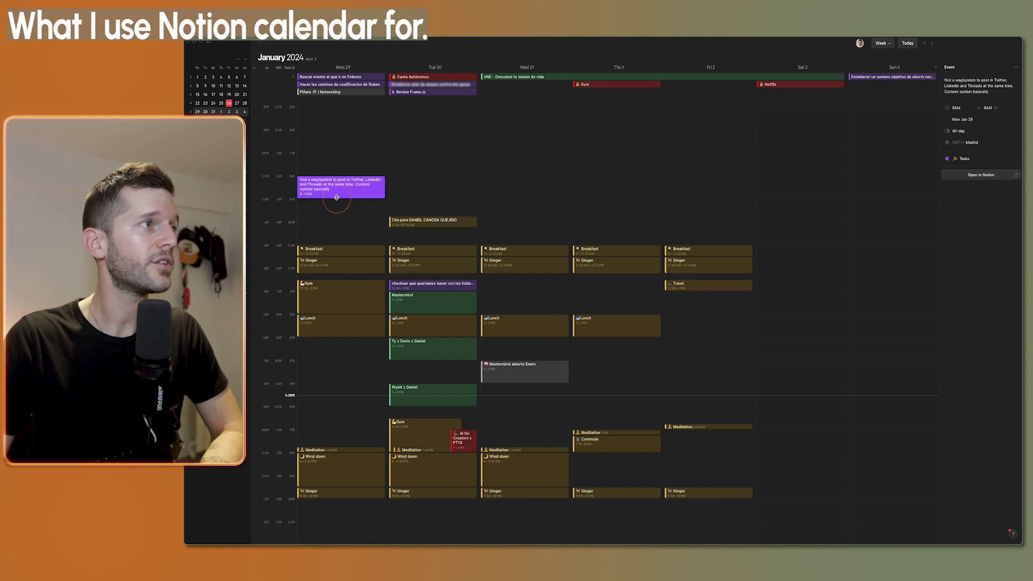
pyautogui.click(418, 183)
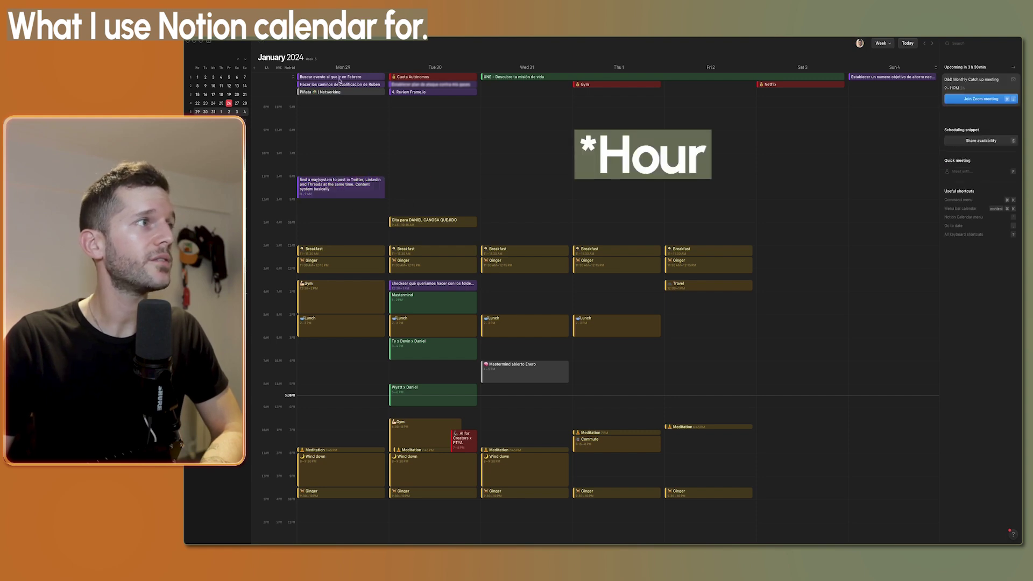
pyautogui.moveTo(340, 79); pyautogui.dragTo(340, 204)
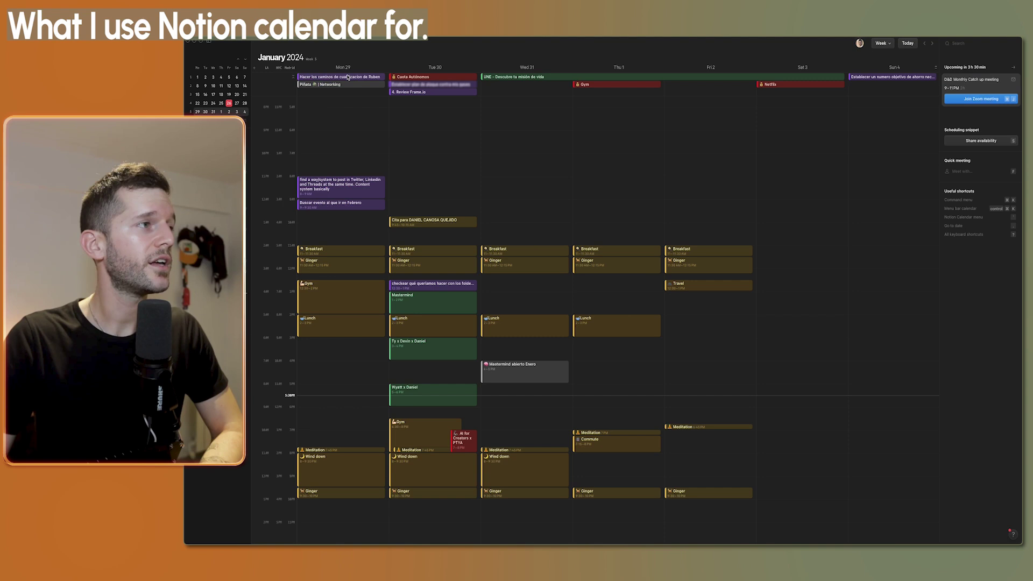
pyautogui.moveTo(347, 77); pyautogui.dragTo(338, 246)
pyautogui.click(422, 184)
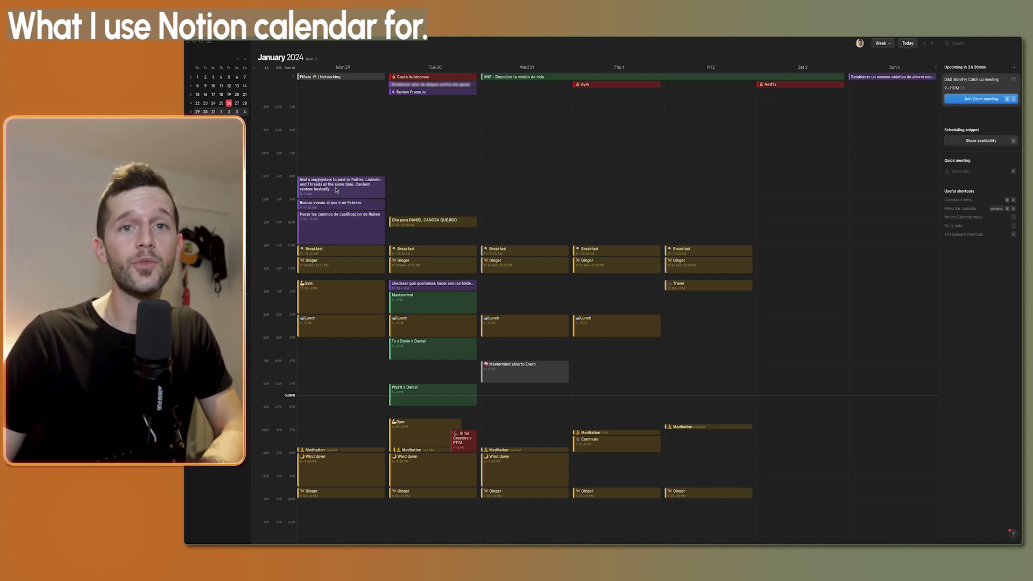
pyautogui.click(318, 193)
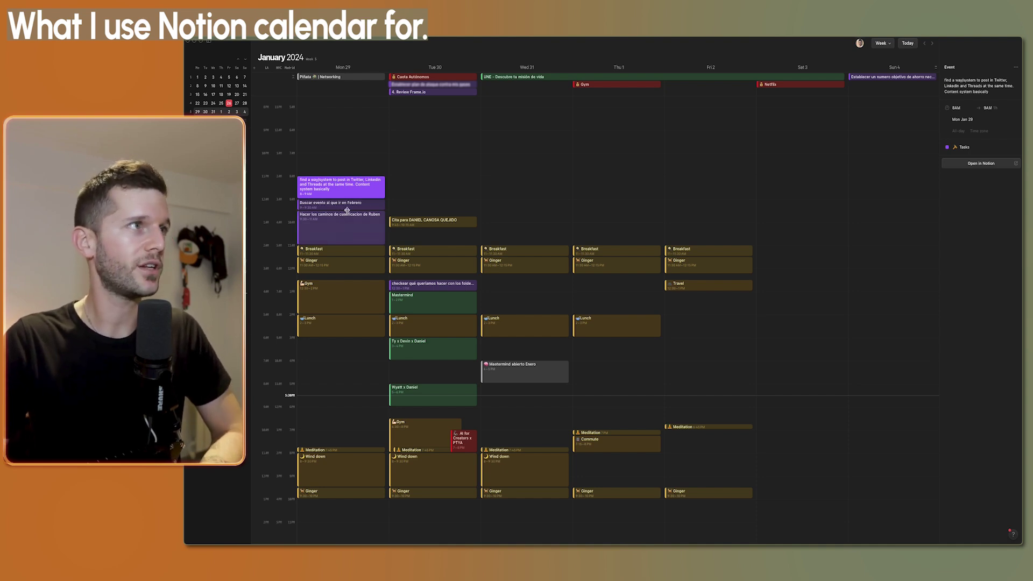
pyautogui.press('Escape')
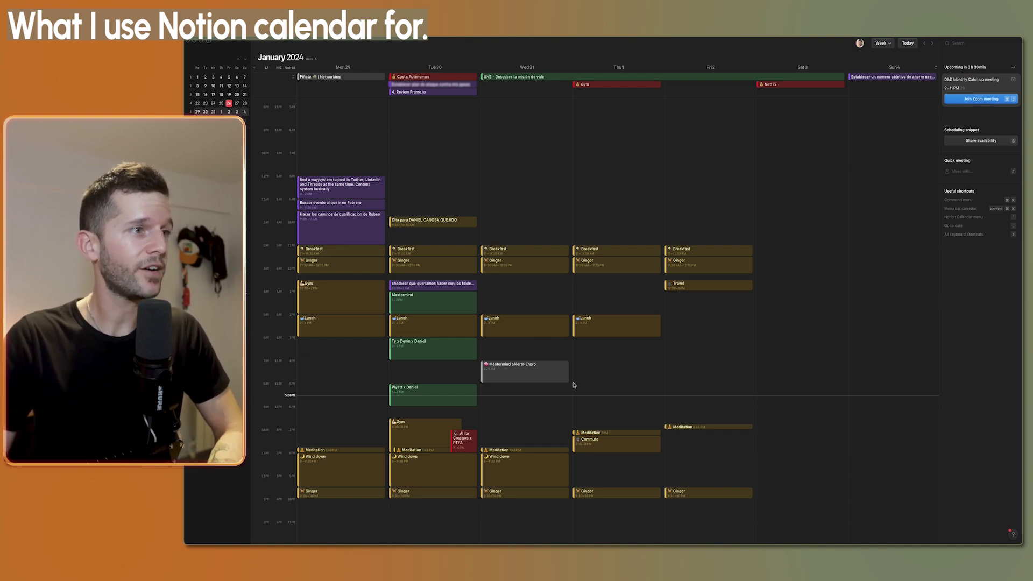
pyautogui.click(417, 305)
pyautogui.click(412, 349)
pyautogui.click(401, 397)
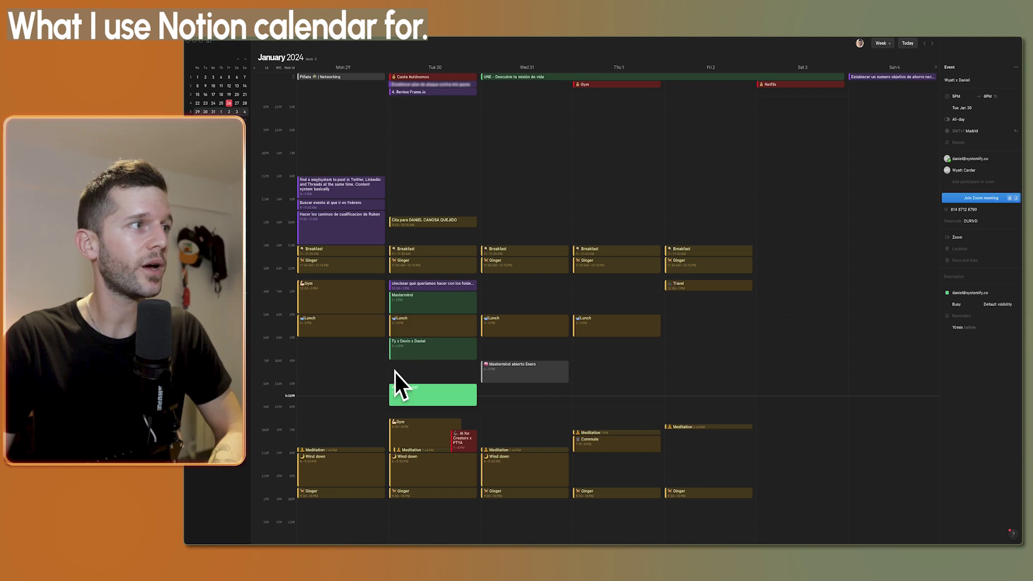
pyautogui.press('Escape')
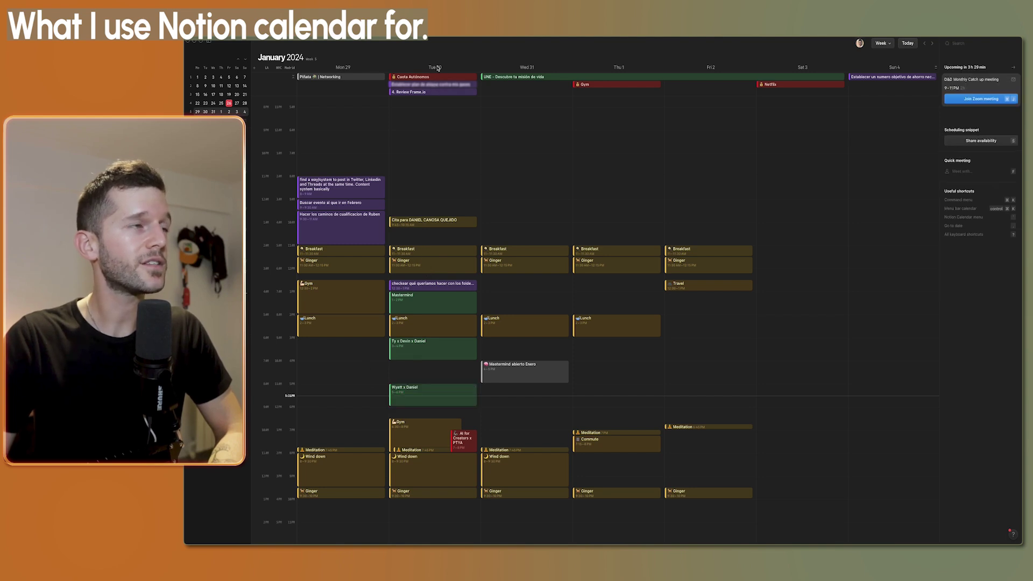
pyautogui.moveTo(433, 88)
pyautogui.mouseDown()
pyautogui.moveTo(354, 323)
pyautogui.moveTo(410, 161)
pyautogui.moveTo(410, 92)
pyautogui.moveTo(425, 89)
pyautogui.mouseUp()
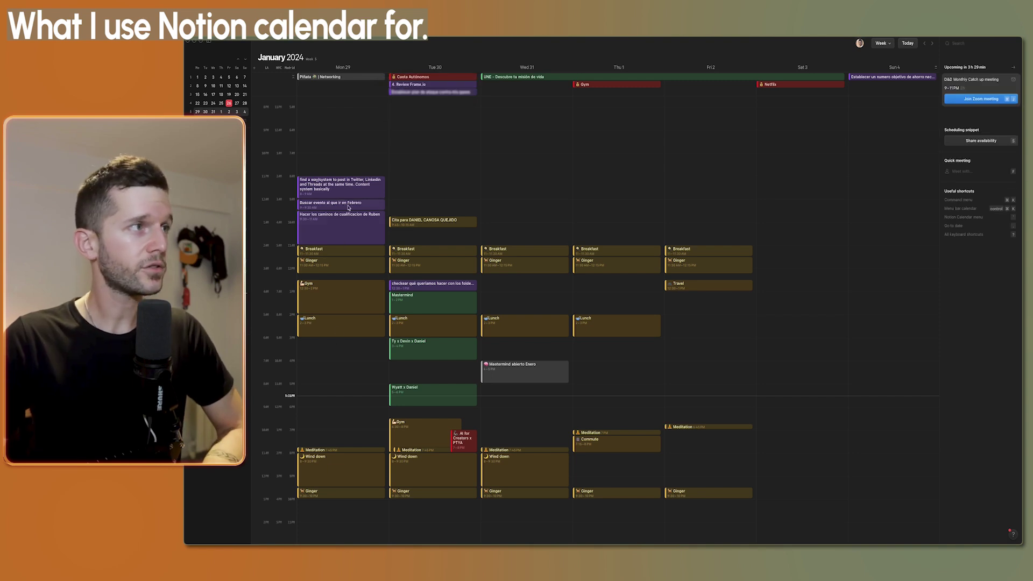
pyautogui.click(526, 538)
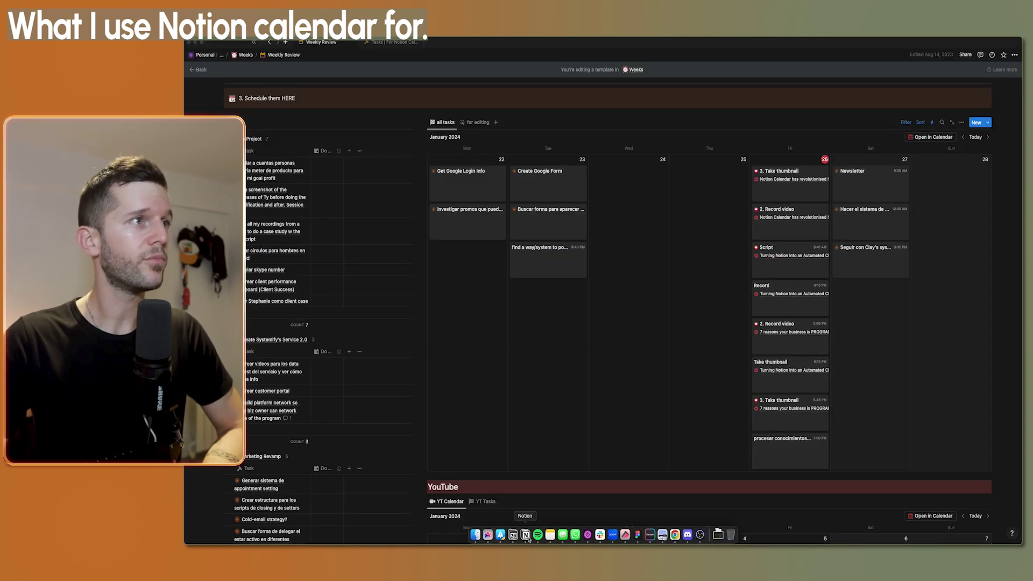
pyautogui.hotkey('ctrl', 'Tab')
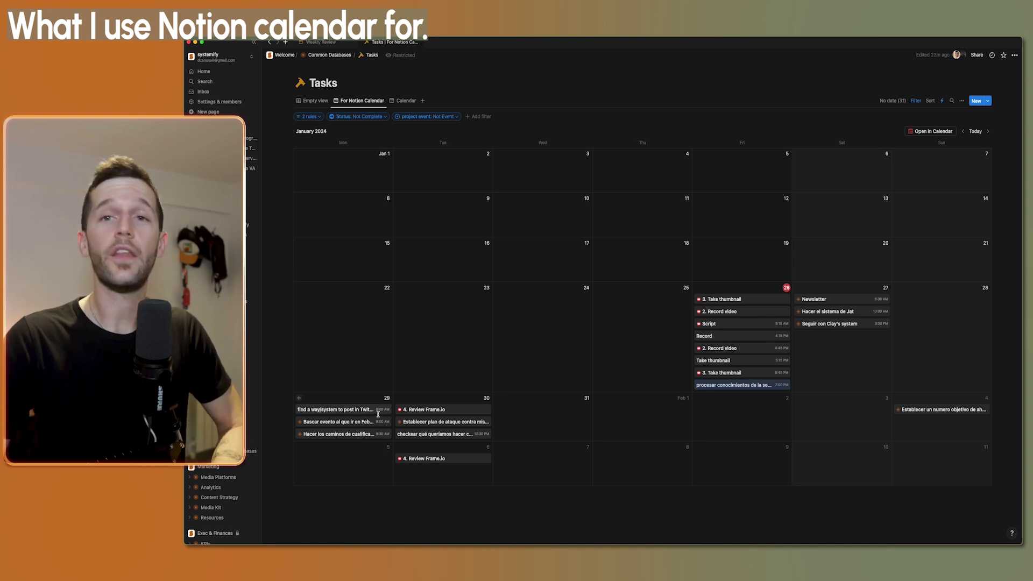
pyautogui.press('super+bracketleft')
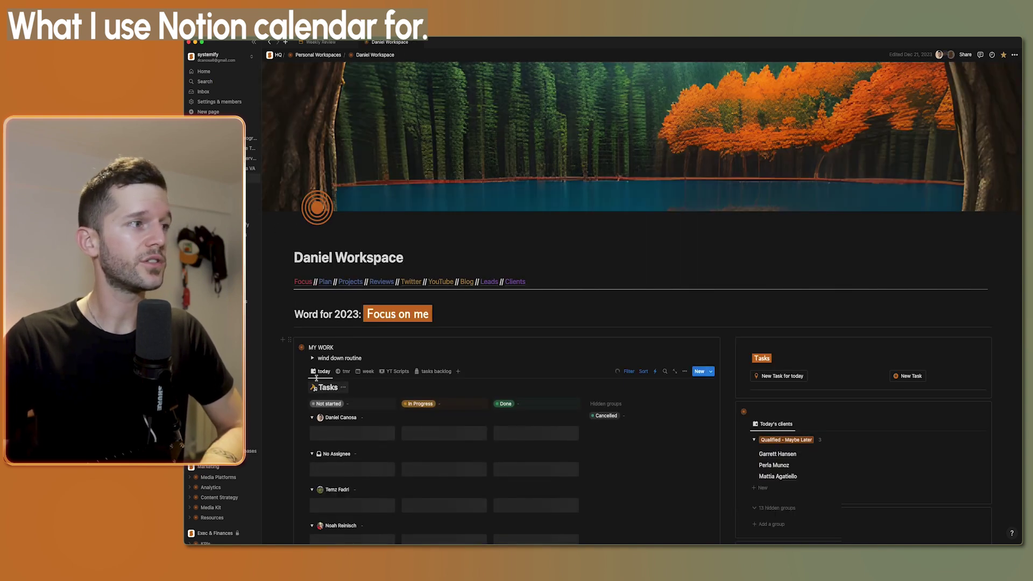
pyautogui.scroll(-1, 339, 382)
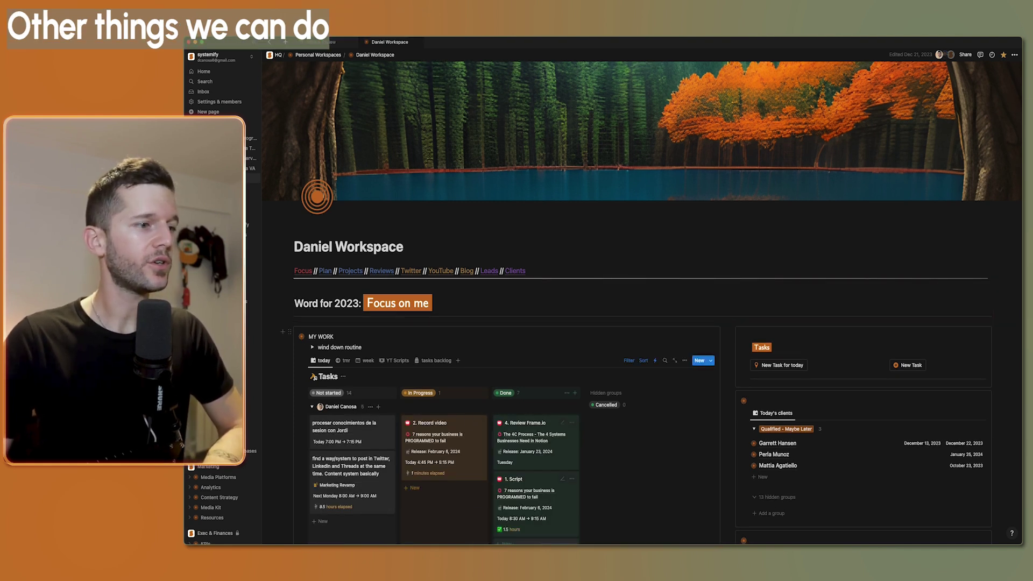
pyautogui.click(513, 535)
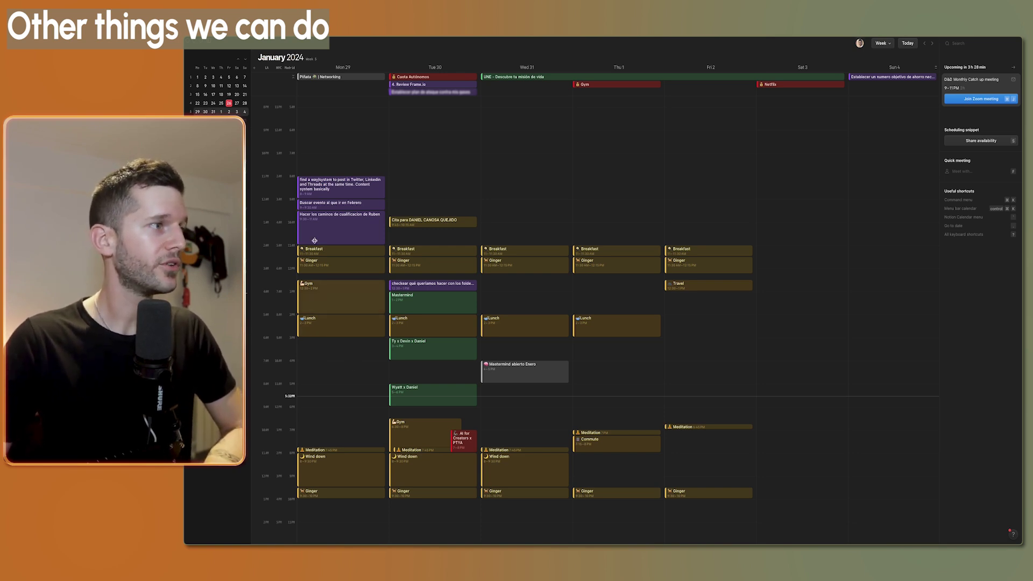
# Create a 3 PM 'Study Guitar' event on Monday 29 in the Tasks calendar and check it in Notion.
pyautogui.click(308, 342)
pyautogui.write('Stu')
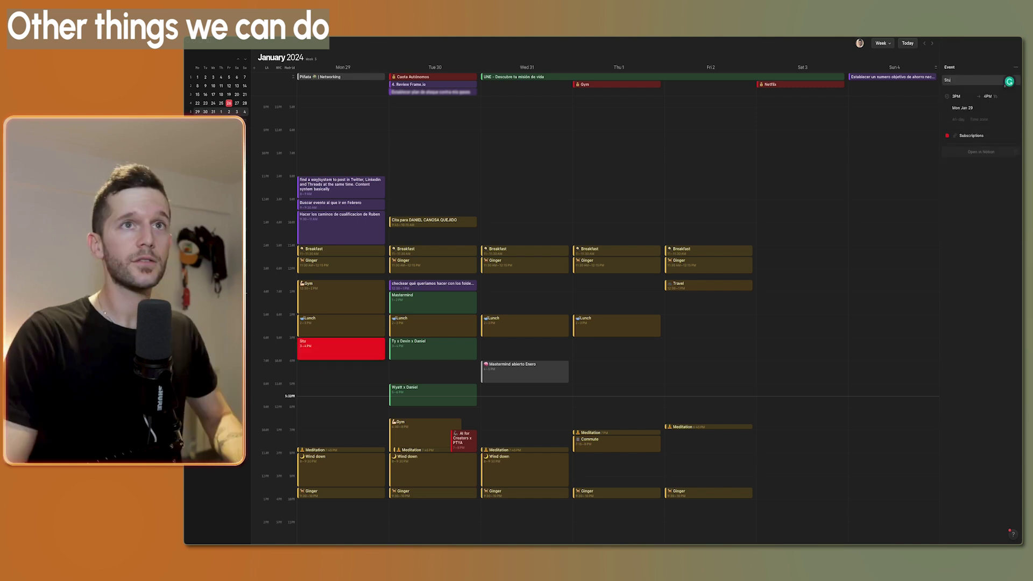
pyautogui.write('dy Guitar')
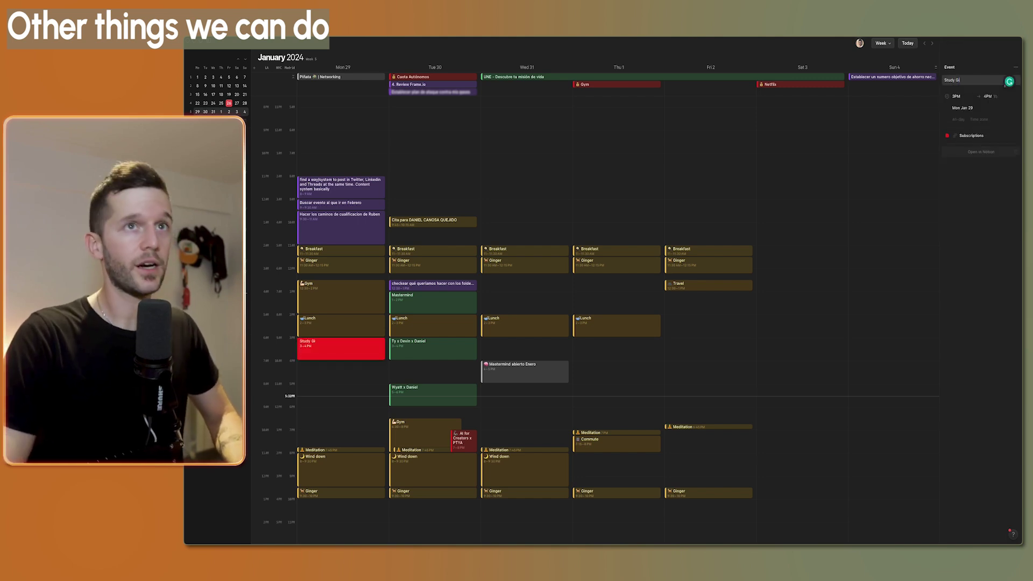
pyautogui.click(971, 140)
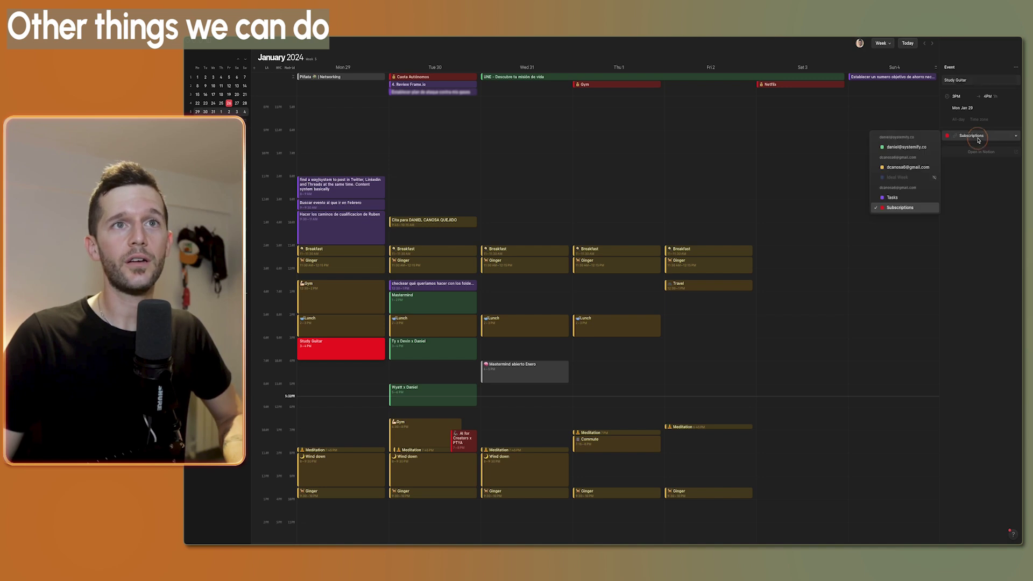
pyautogui.click(896, 199)
pyautogui.press('Escape')
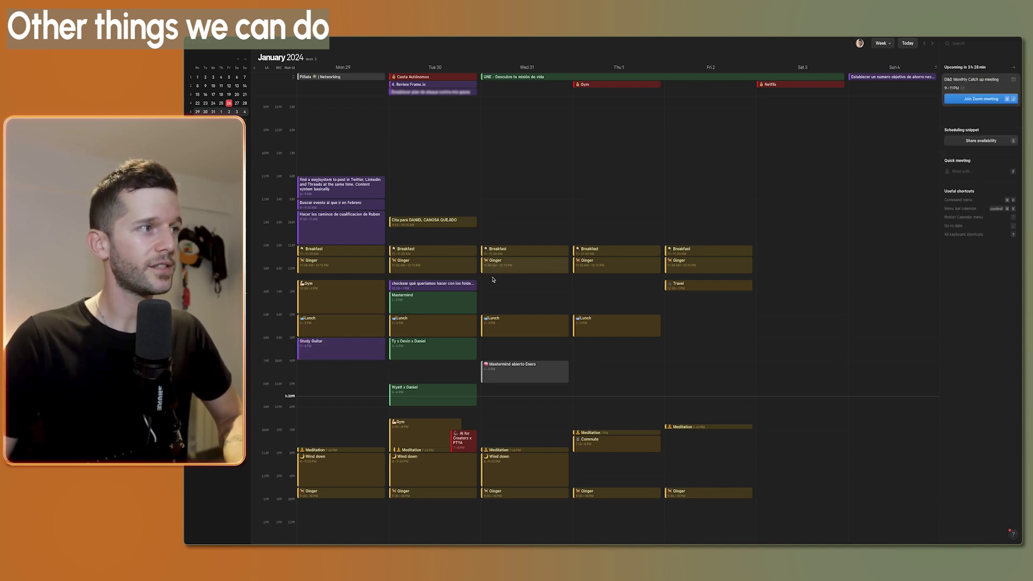
pyautogui.click(527, 536)
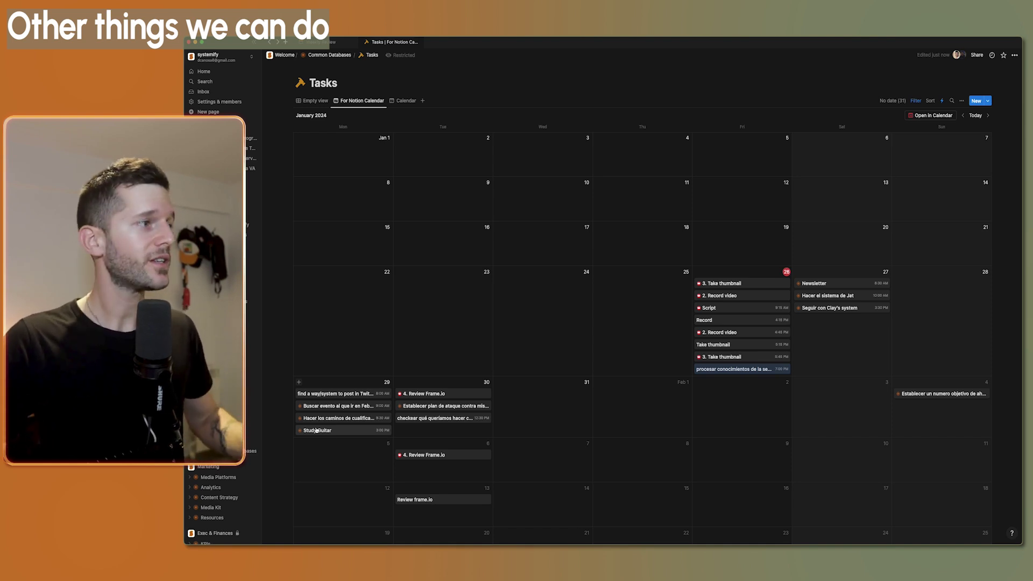
# Show Subscriptions in its Calendar view, check the Layout's Show calendar by setting, and return to Notion Calendar.
pyautogui.press('super')
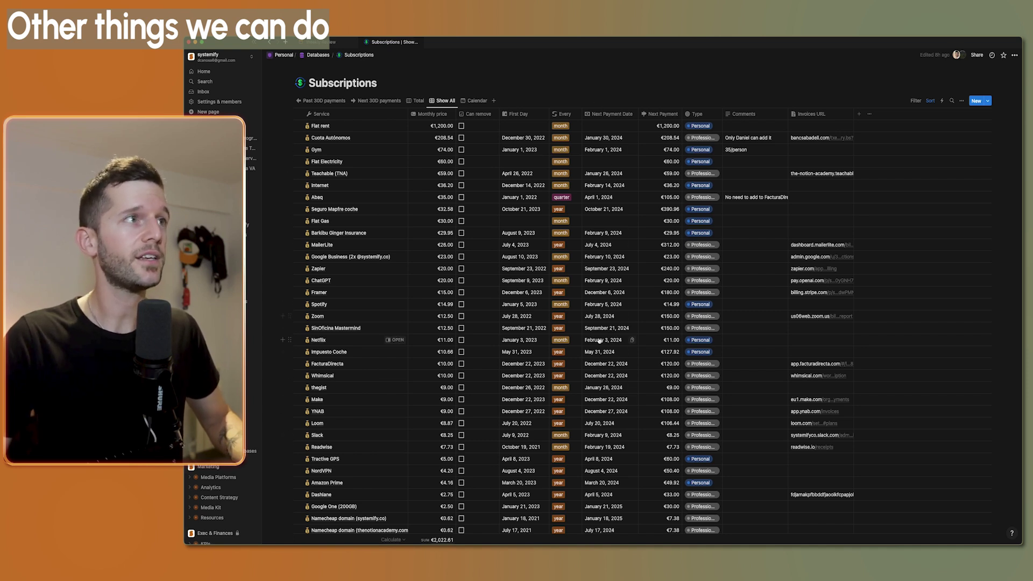
pyautogui.click(477, 100)
pyautogui.click(961, 100)
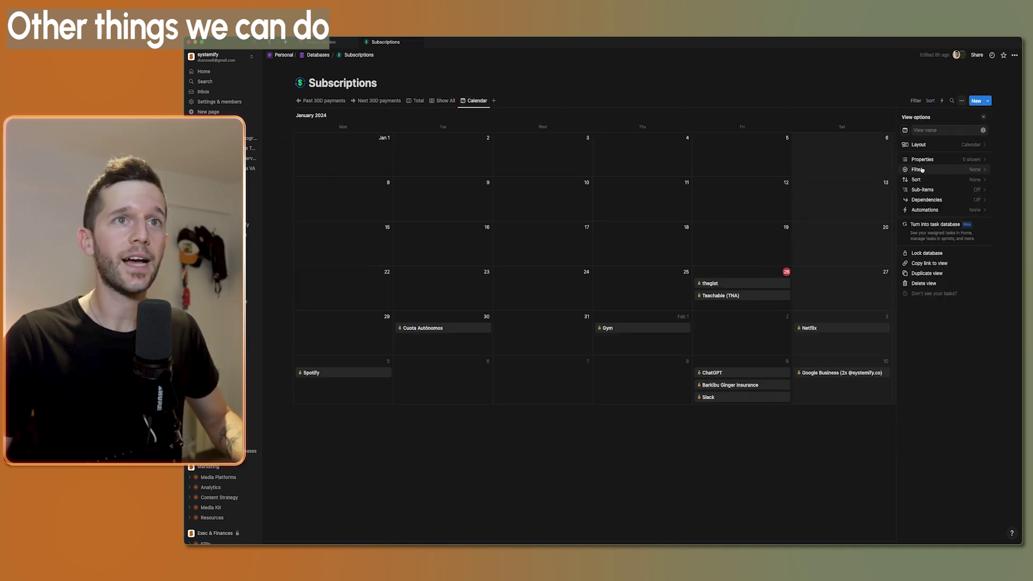
pyautogui.click(927, 145)
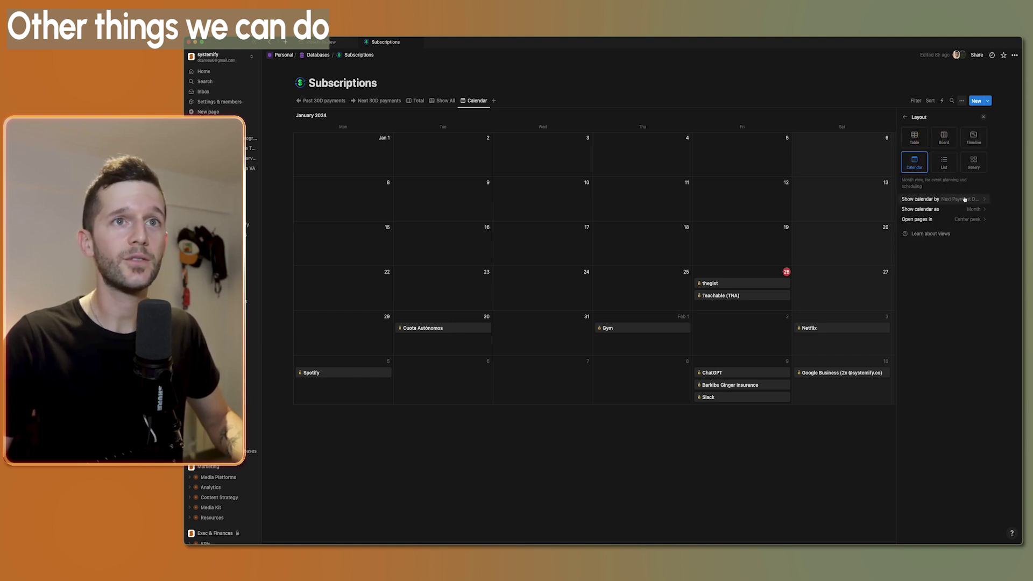
pyautogui.click(983, 117)
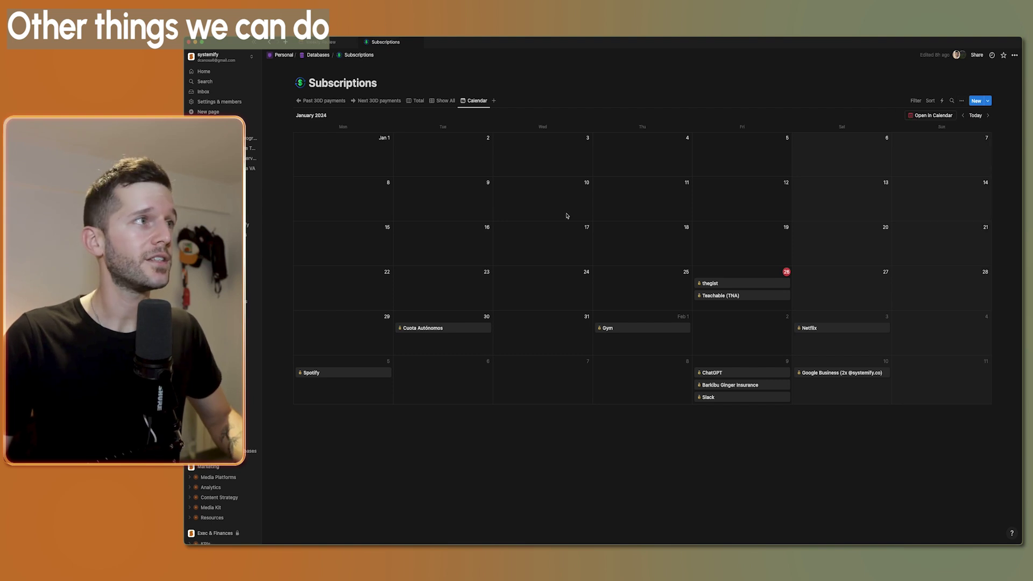
pyautogui.moveTo(513, 537)
pyautogui.click(333, 535)
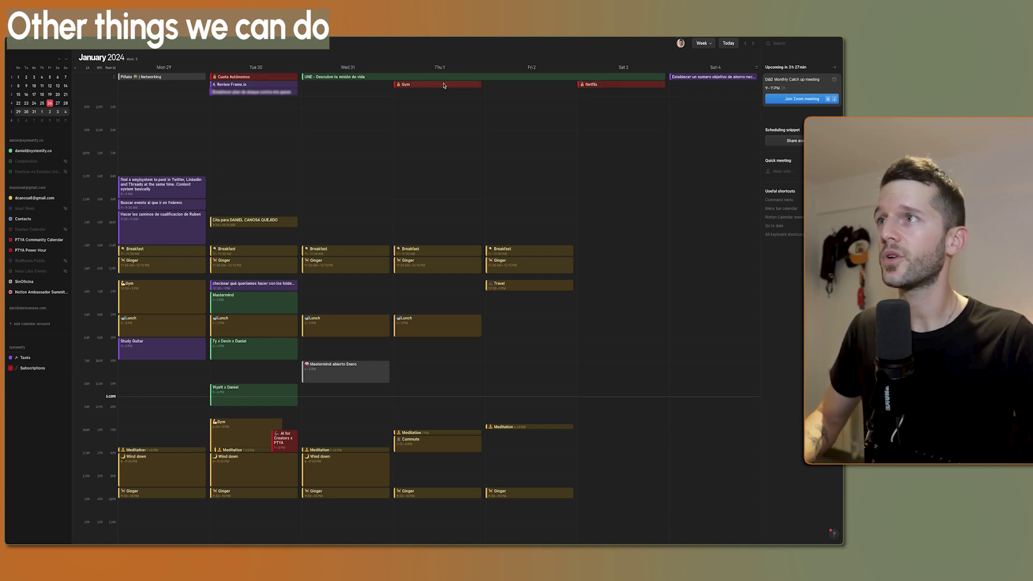
# Switch Notion Calendar to month view scrolled into February, then go to Notion's Tasks page.
pyautogui.click(353, 155)
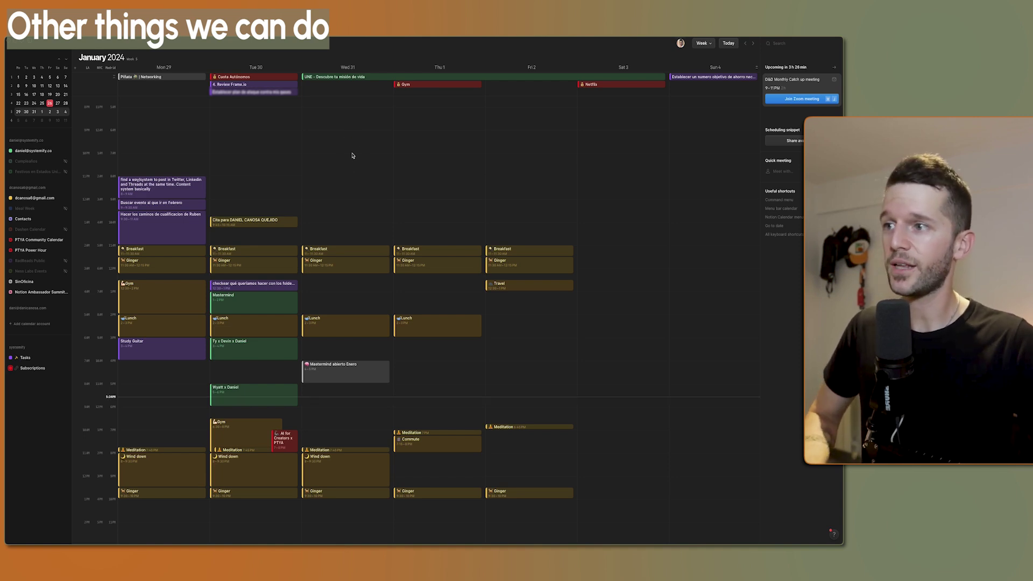
pyautogui.press('m')
pyautogui.scroll(-5, 626, 362)
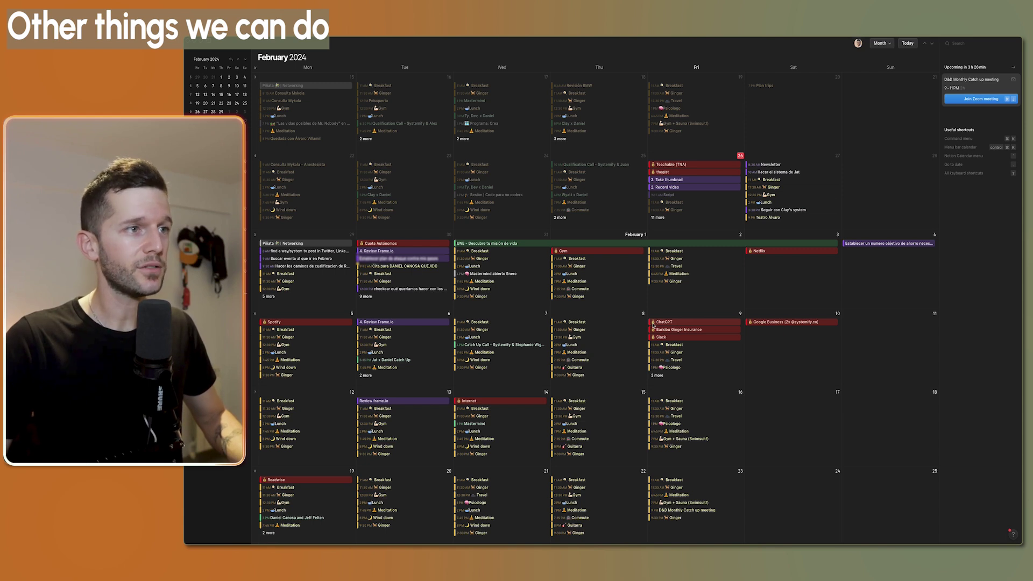
pyautogui.press('super+Tab')
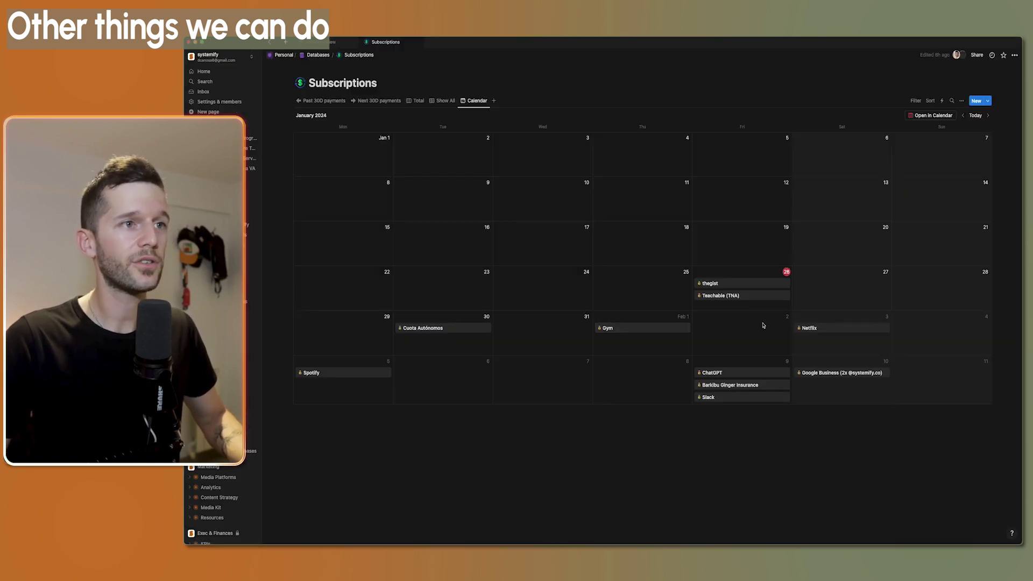
pyautogui.press('super+Tab')
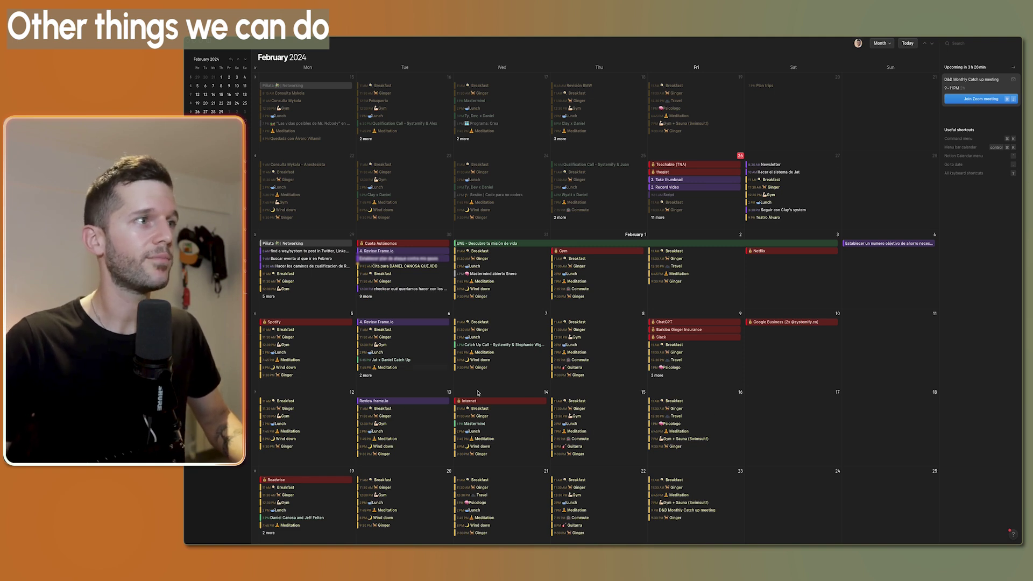
pyautogui.press('super+Tab')
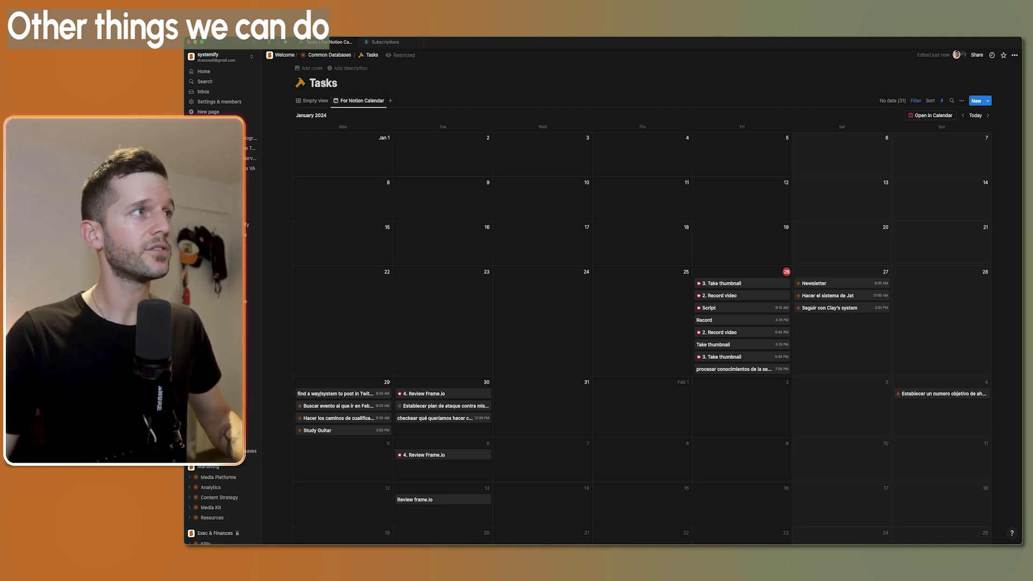
# Add a Tasks calendar view filtered by Assignee to one team member, saved for everyone.
pyautogui.click(390, 101)
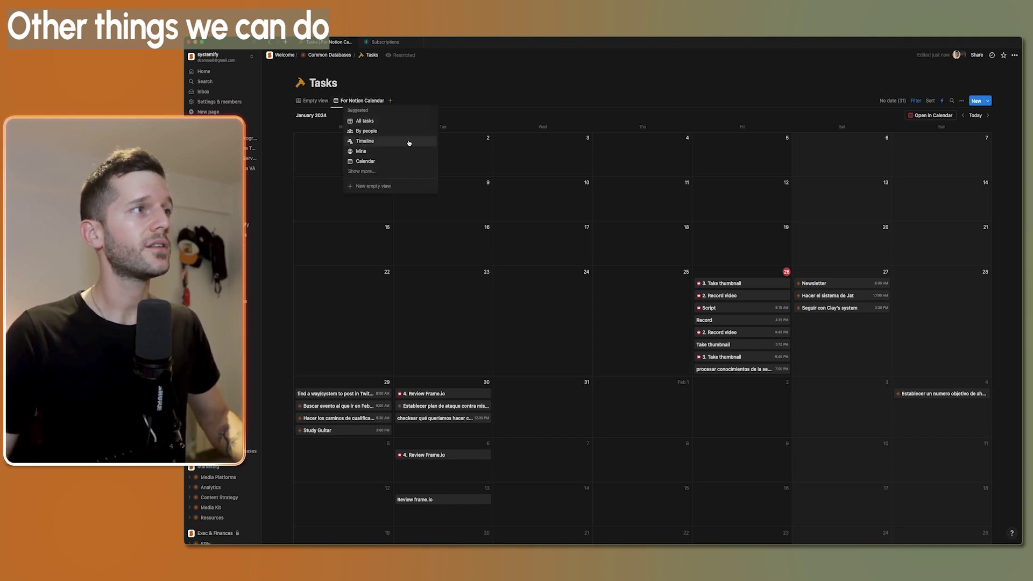
pyautogui.click(365, 161)
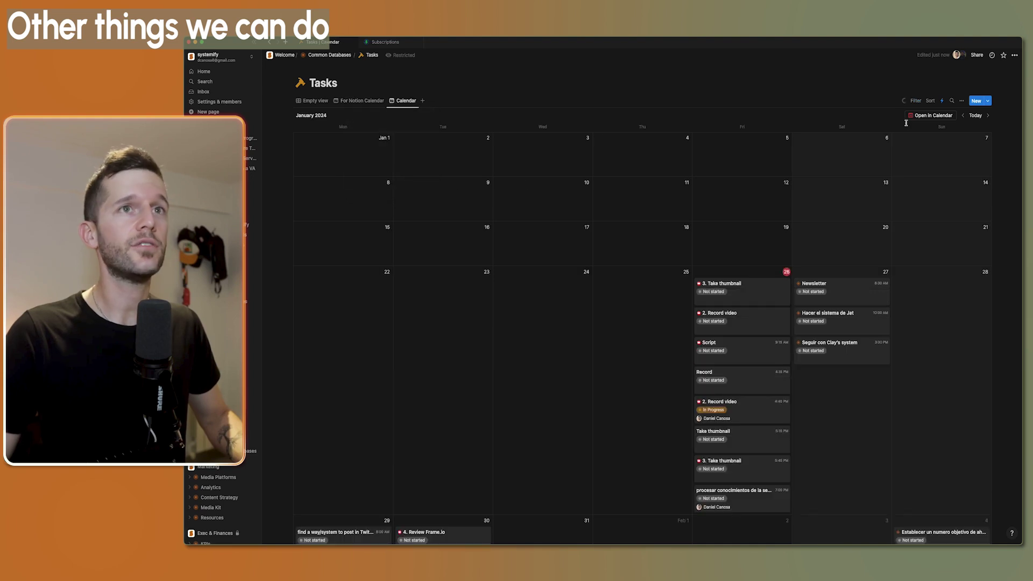
pyautogui.click(916, 101)
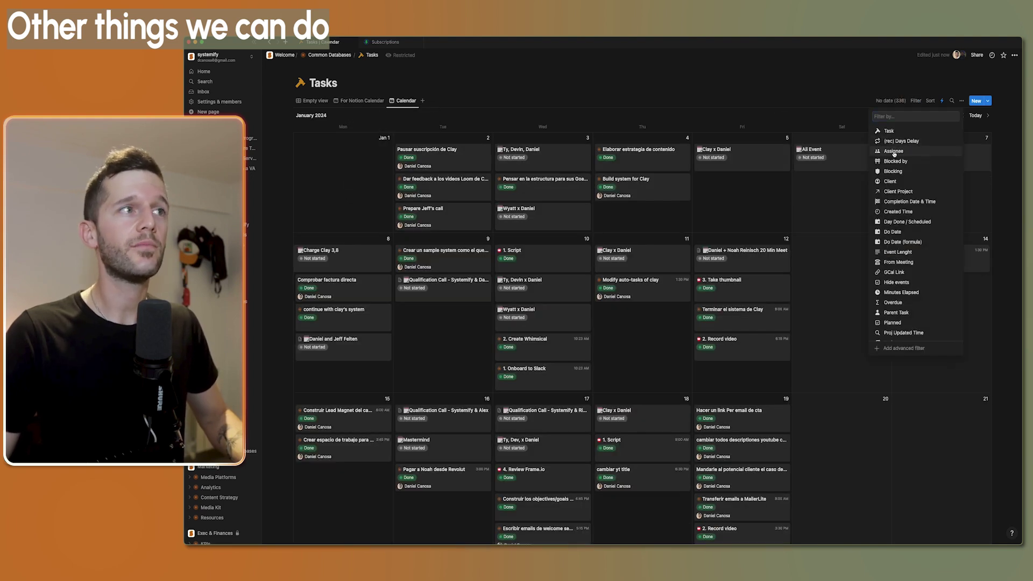
pyautogui.click(893, 151)
pyautogui.click(294, 195)
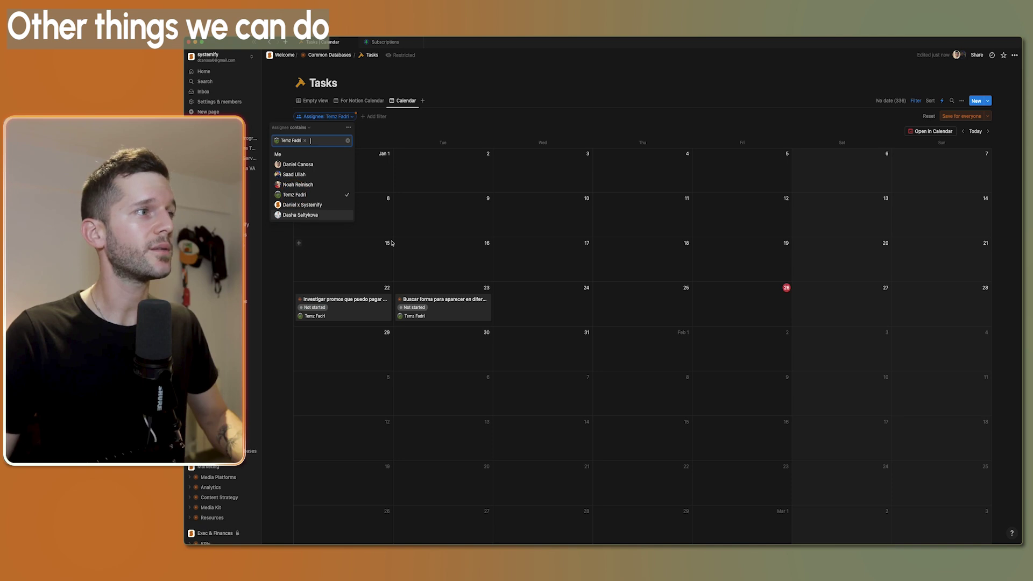
pyautogui.click(951, 117)
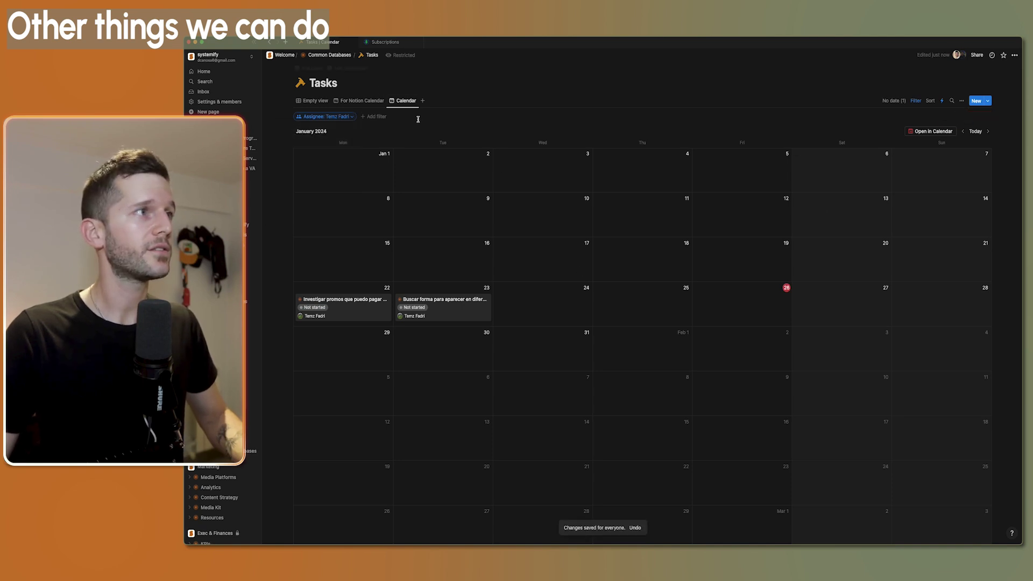
# Rename the new view to the team member's name followed by 'Calendar'.
pyautogui.click(407, 100)
pyautogui.click(414, 115)
pyautogui.press('super+a')
pyautogui.write('T')
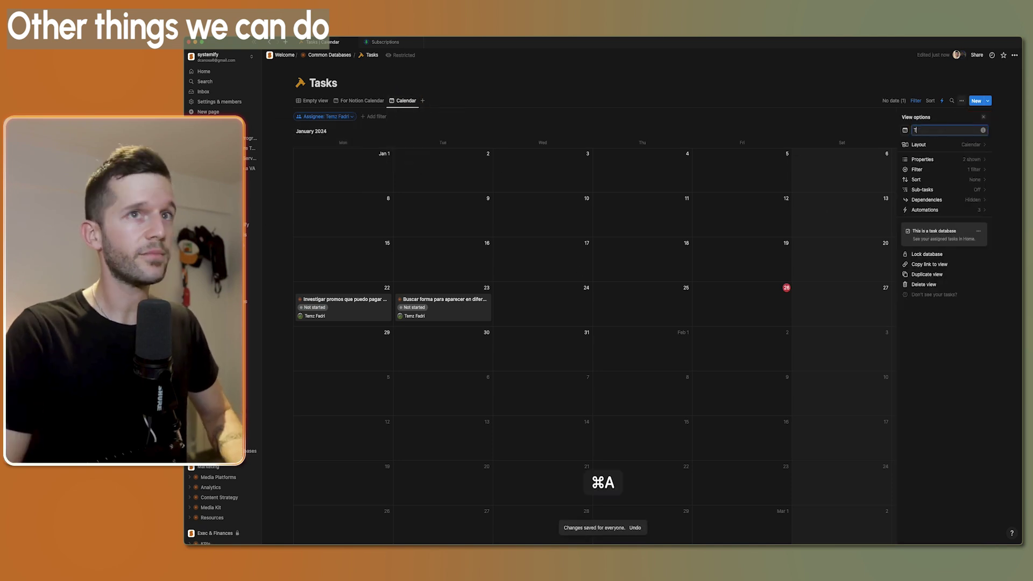
pyautogui.write('emz Calendar')
pyautogui.press('Return')
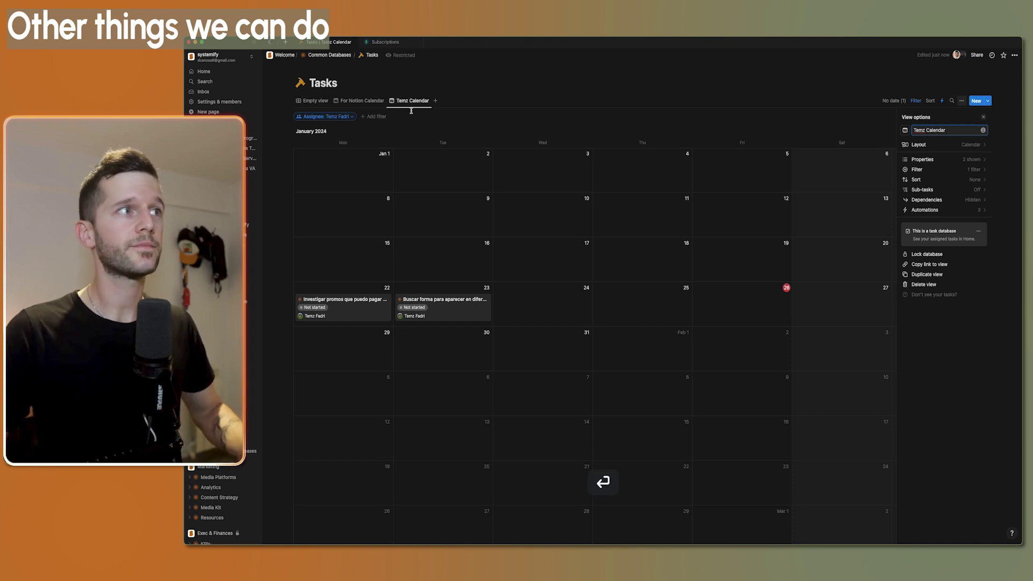
pyautogui.click(984, 116)
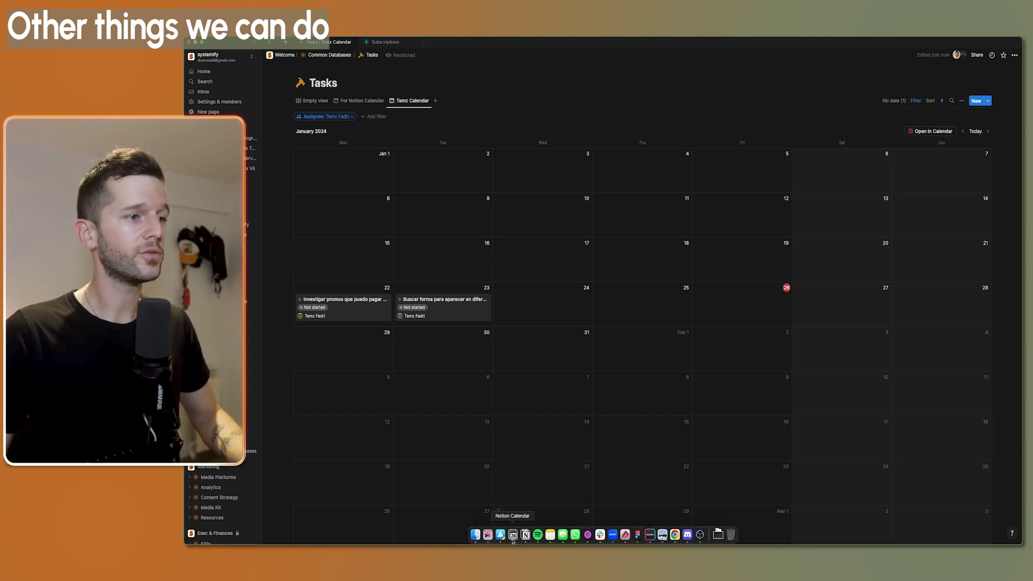
# Add the Tasks database's Calendar view as a calendar and show this week's Week view.
pyautogui.click(512, 540)
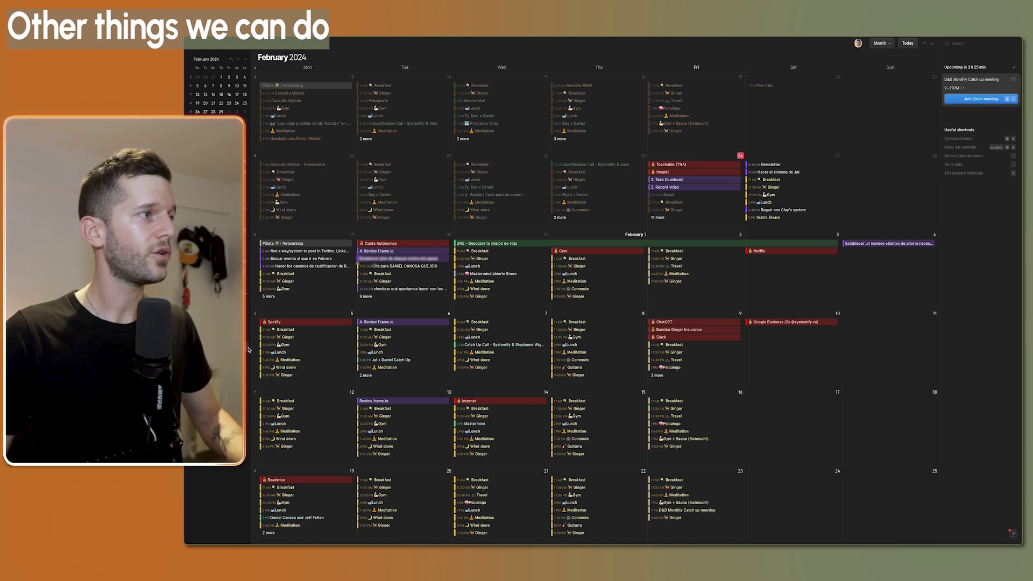
pyautogui.press('super+k')
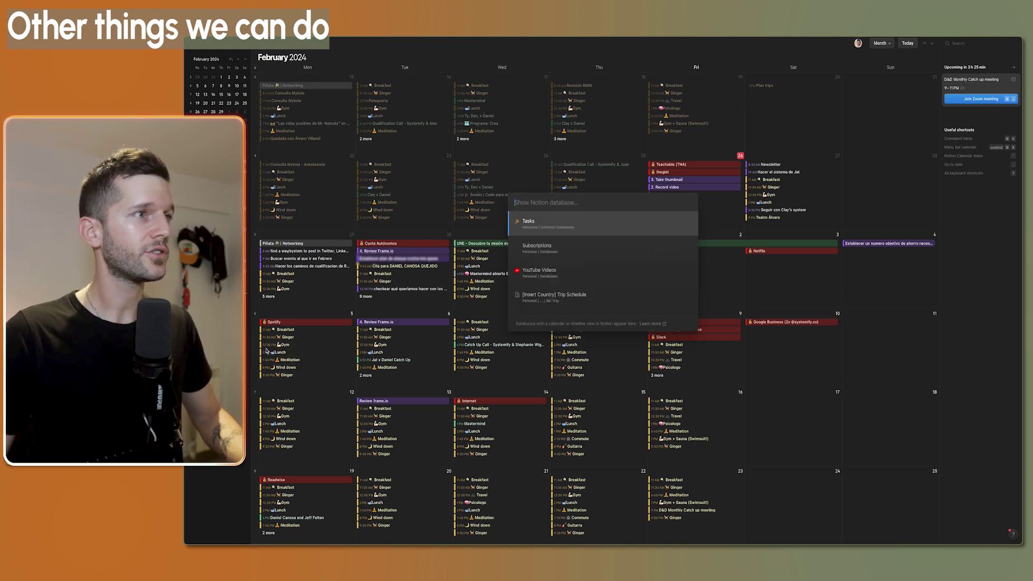
pyautogui.click(539, 225)
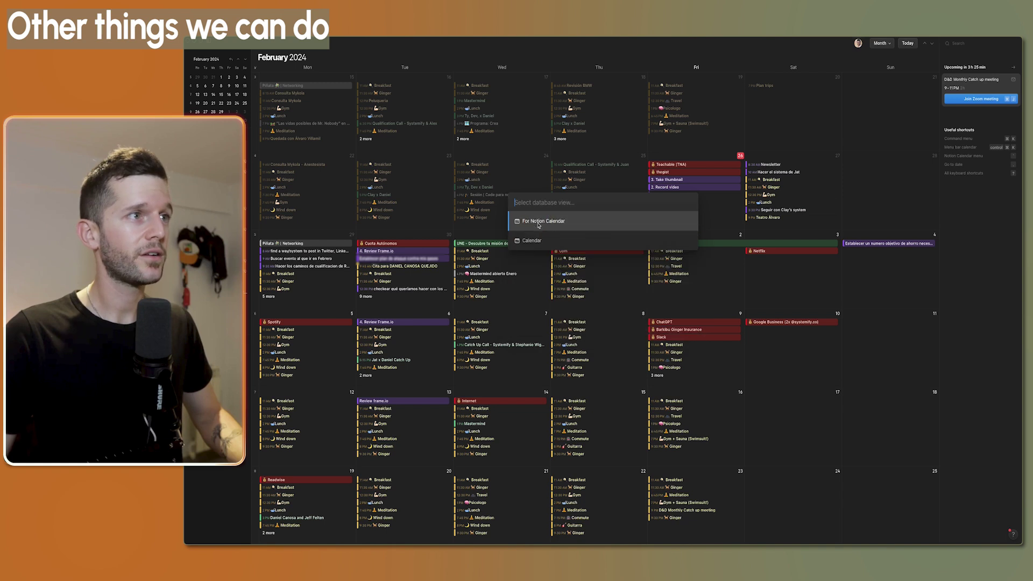
pyautogui.click(535, 242)
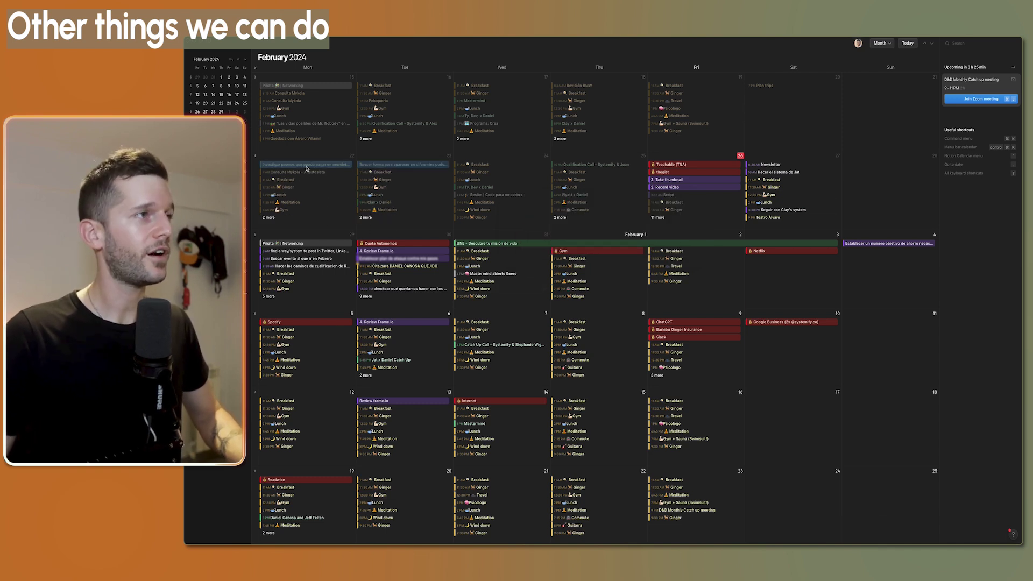
pyautogui.press('w')
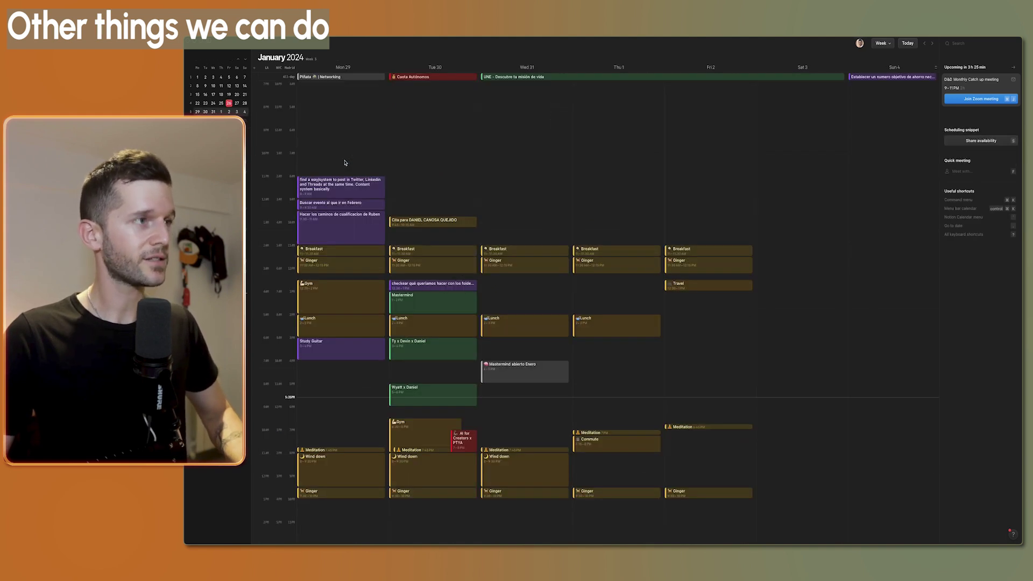
pyautogui.press('t')
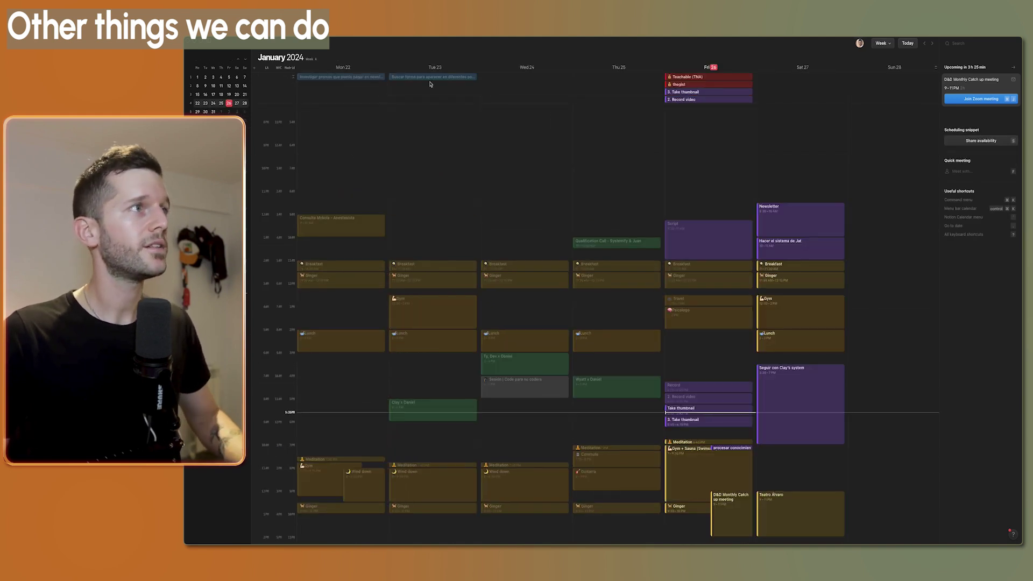
# Check the Tasks calendar's colour and menu-bar options from its sidebar menu, then dismiss it.
pyautogui.press('super+Tab')
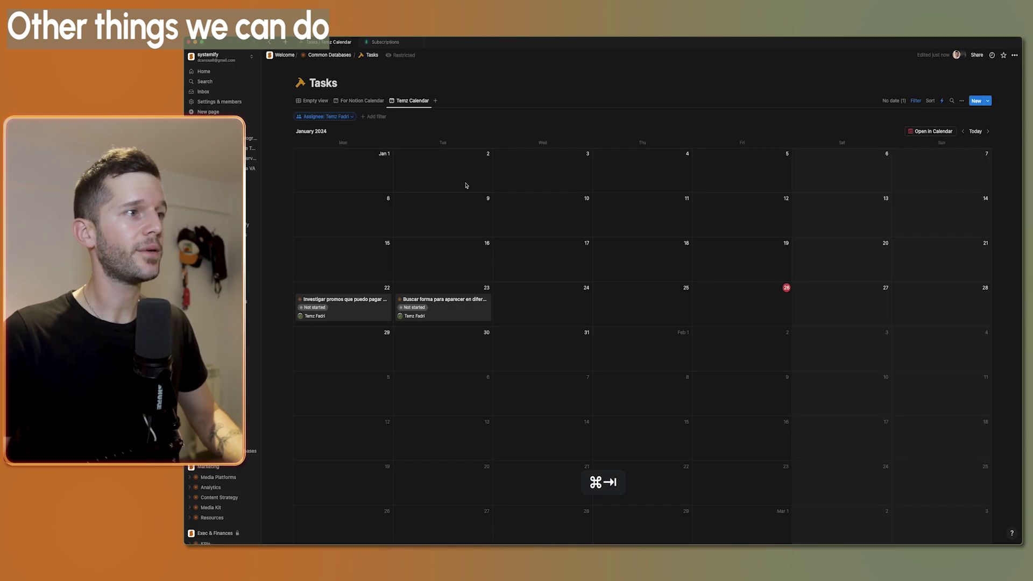
pyautogui.press('super+Tab')
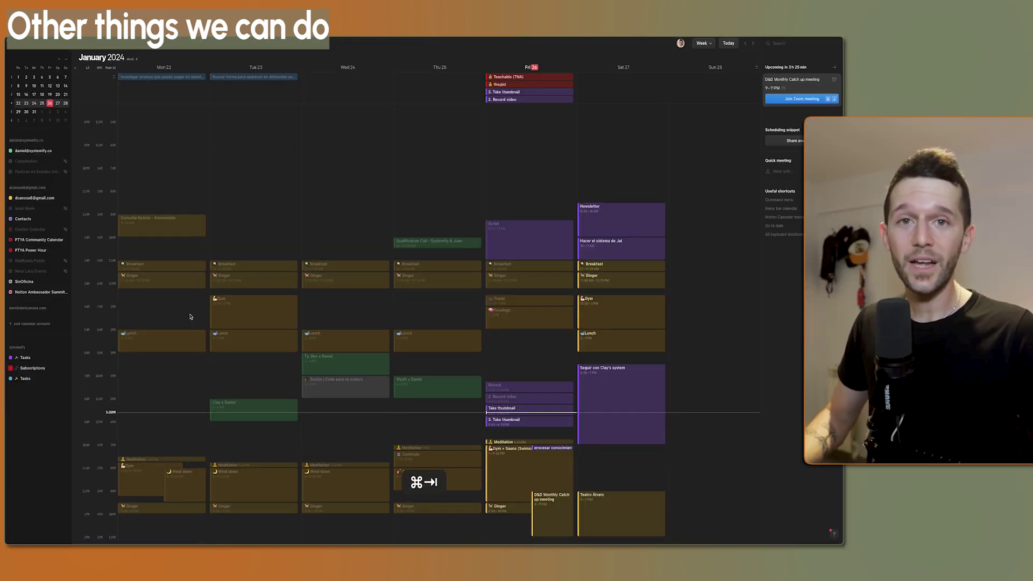
pyautogui.click(26, 379)
pyautogui.rightClick(27, 378)
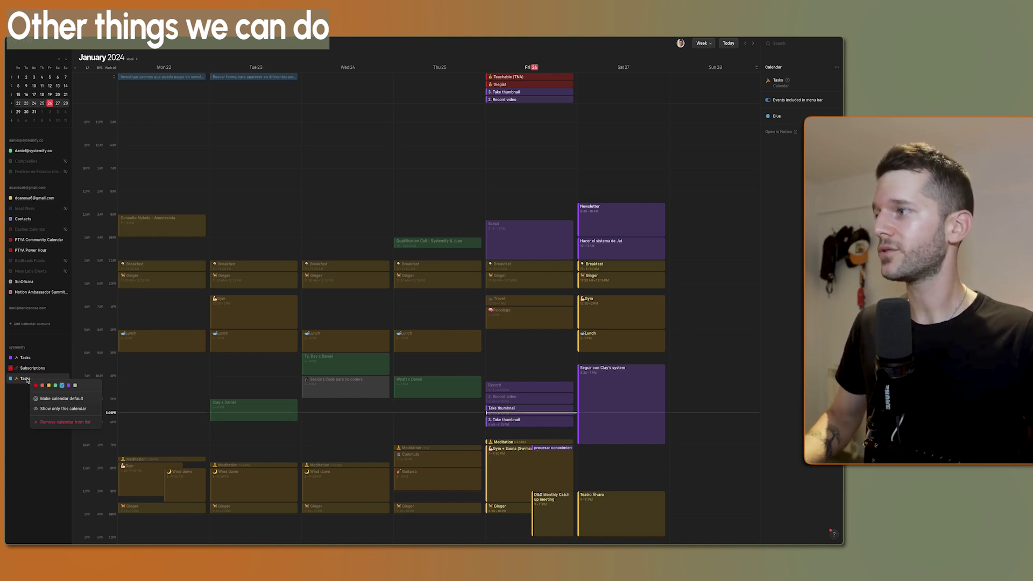
pyautogui.click(12, 383)
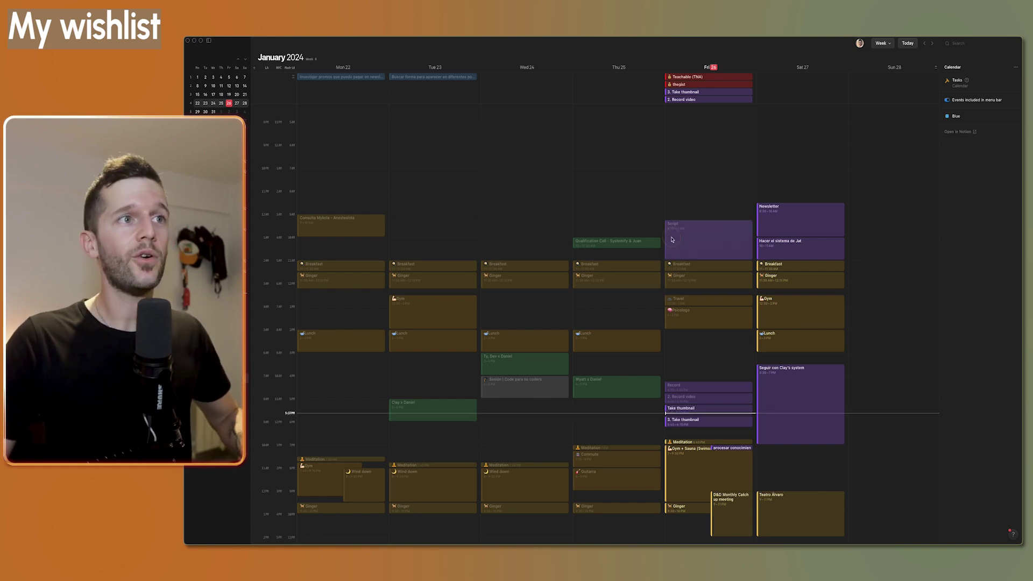
# Look at the Script and Record task details on Friday 26, returning to Script.
pyautogui.click(695, 234)
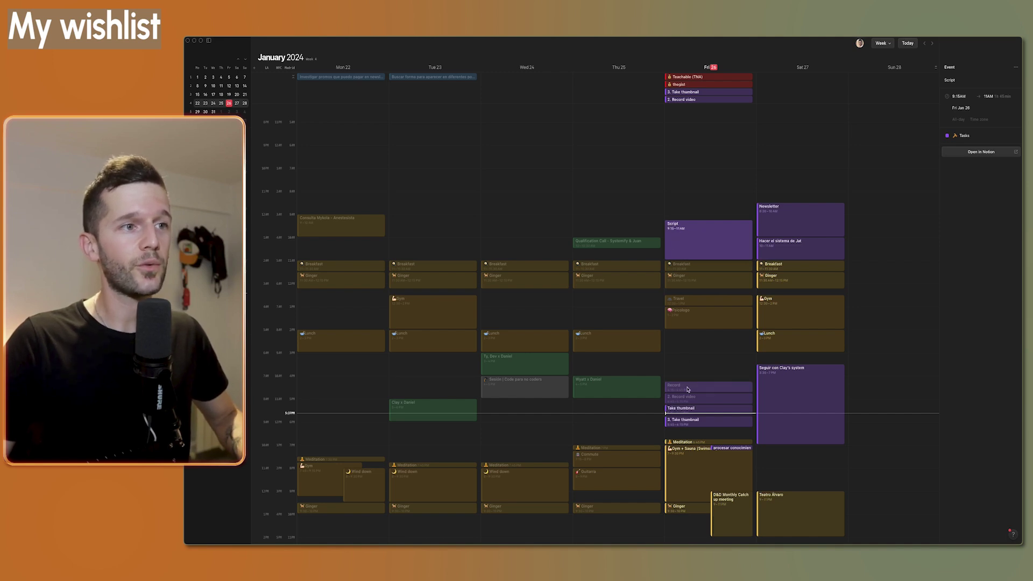
pyautogui.click(687, 389)
pyautogui.click(698, 236)
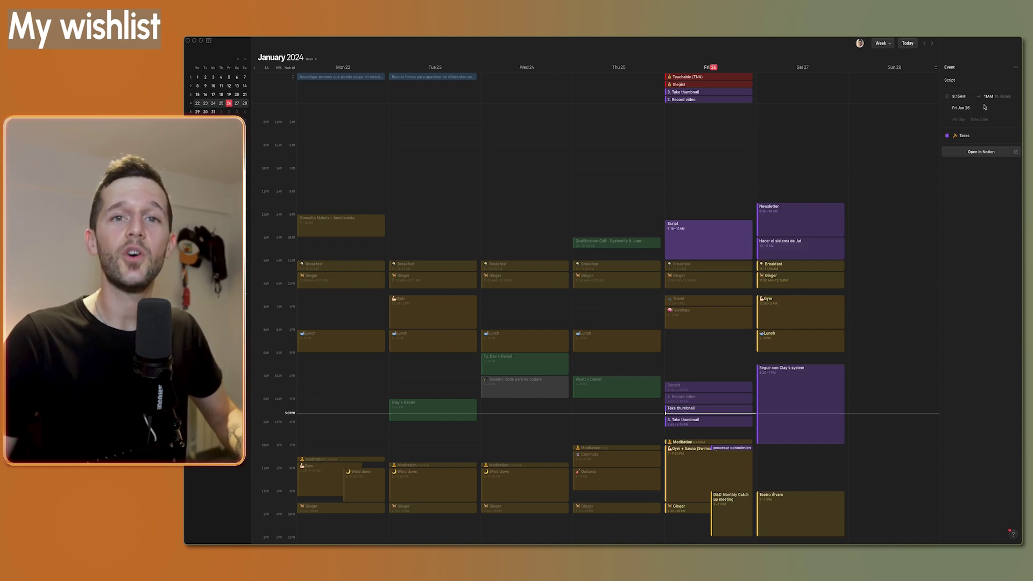
# Open the Script task as a Notion page, then close that Notion window.
pyautogui.click(979, 153)
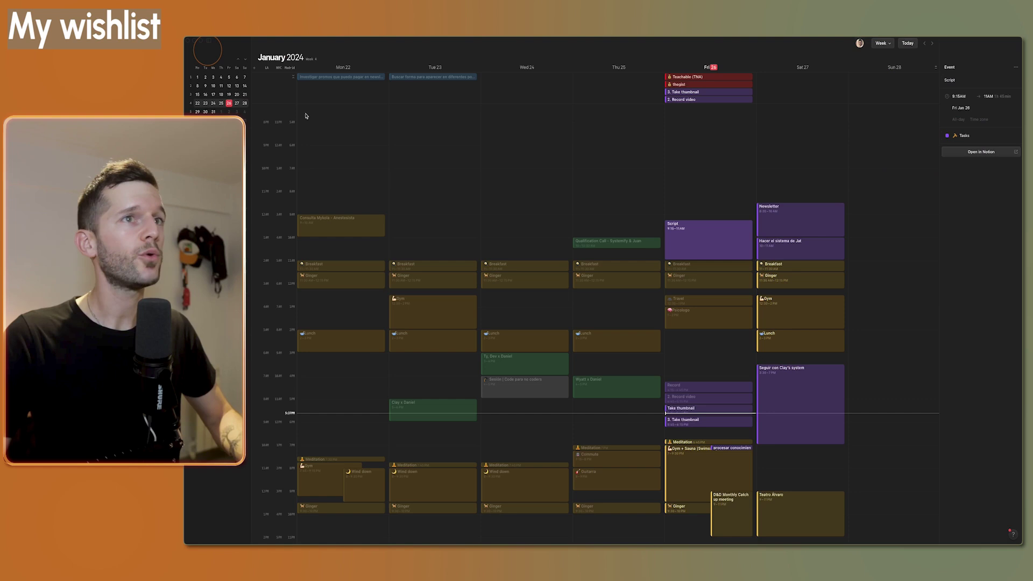
pyautogui.click(208, 51)
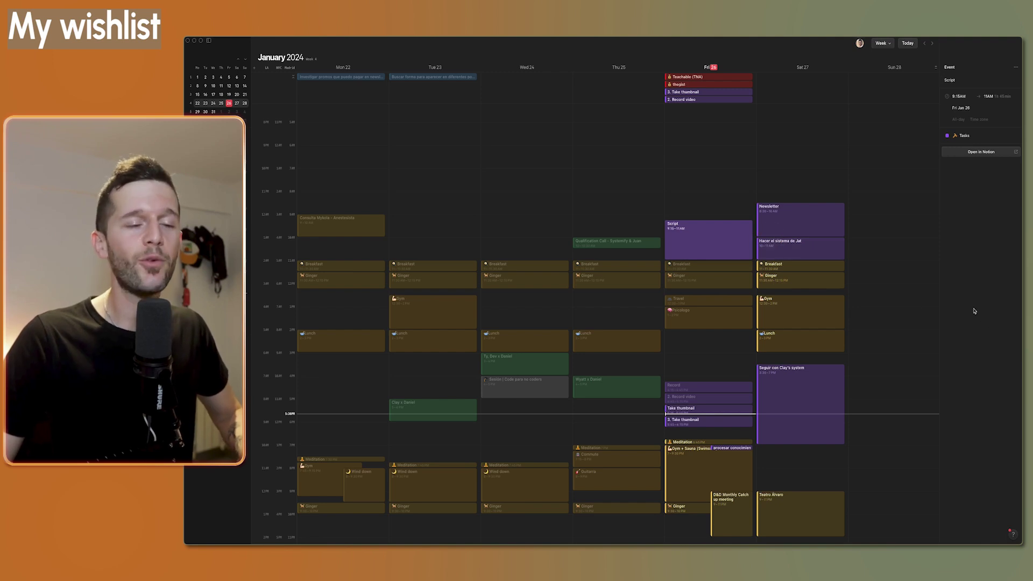
pyautogui.moveTo(637, 540)
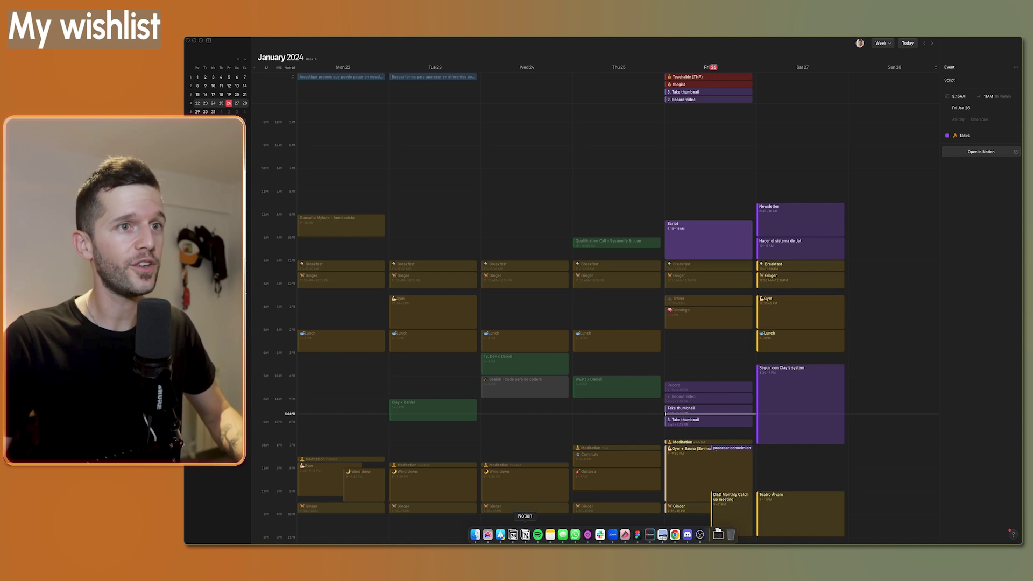
# Return to the Notion window showing the Weekly Review template.
pyautogui.click(525, 535)
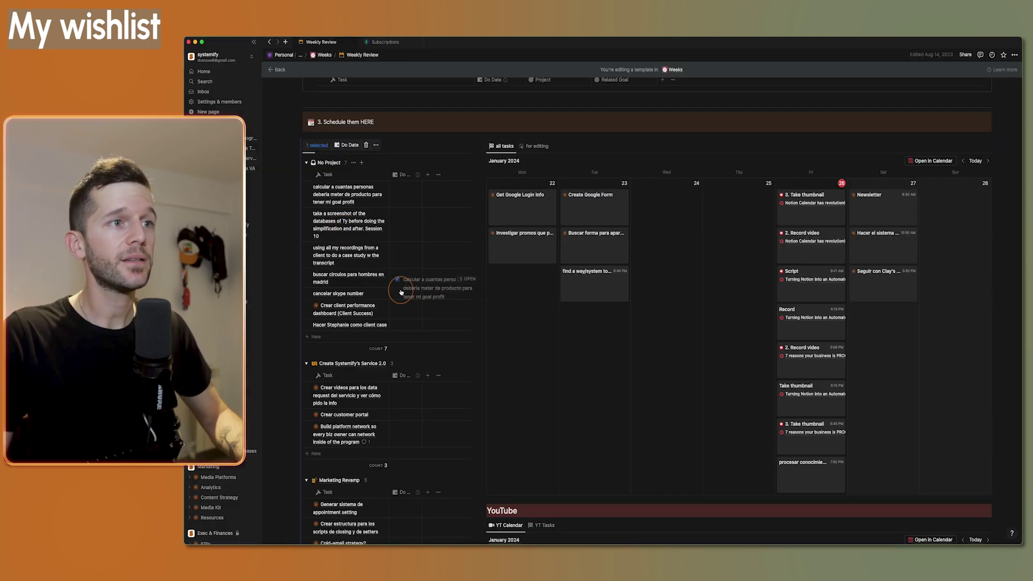